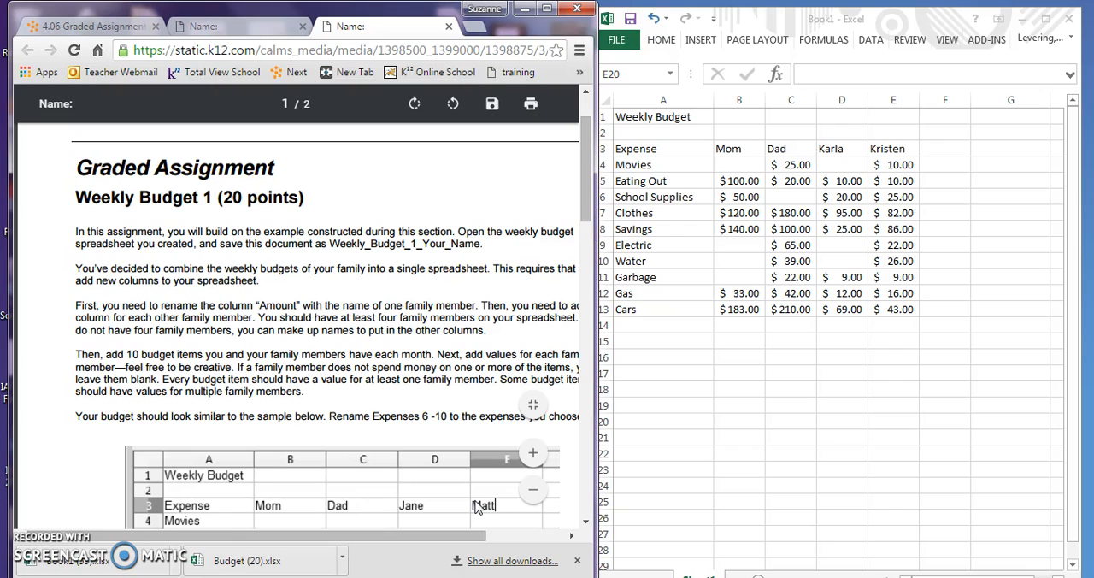
# Show the number format options and point out the Accounting Number Format for currency values
pyautogui.moveTo(587, 211); pyautogui.dragTo(587, 218)
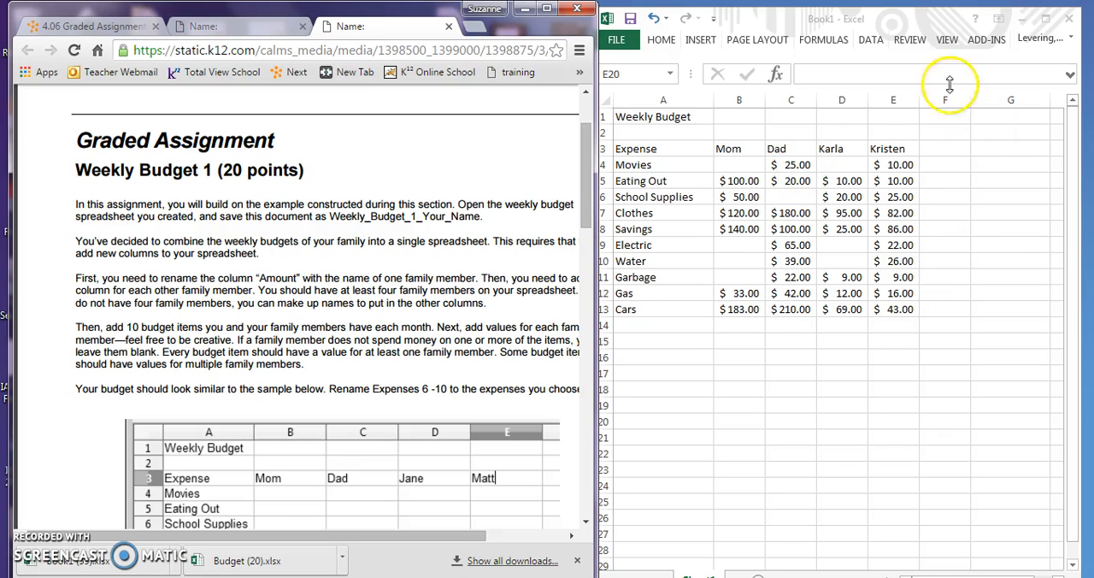
pyautogui.click(661, 41)
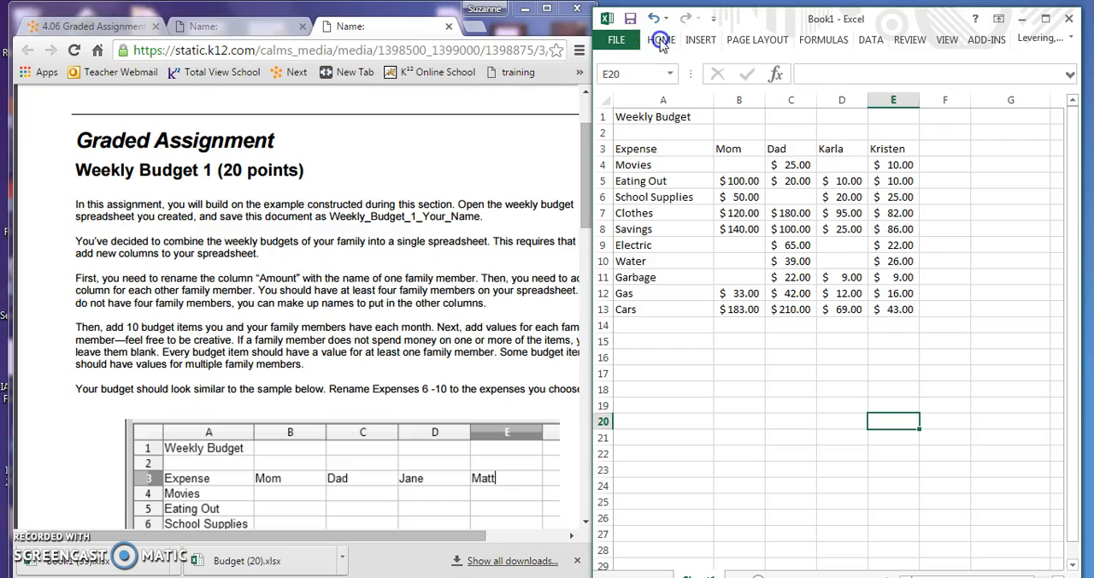
pyautogui.click(661, 41)
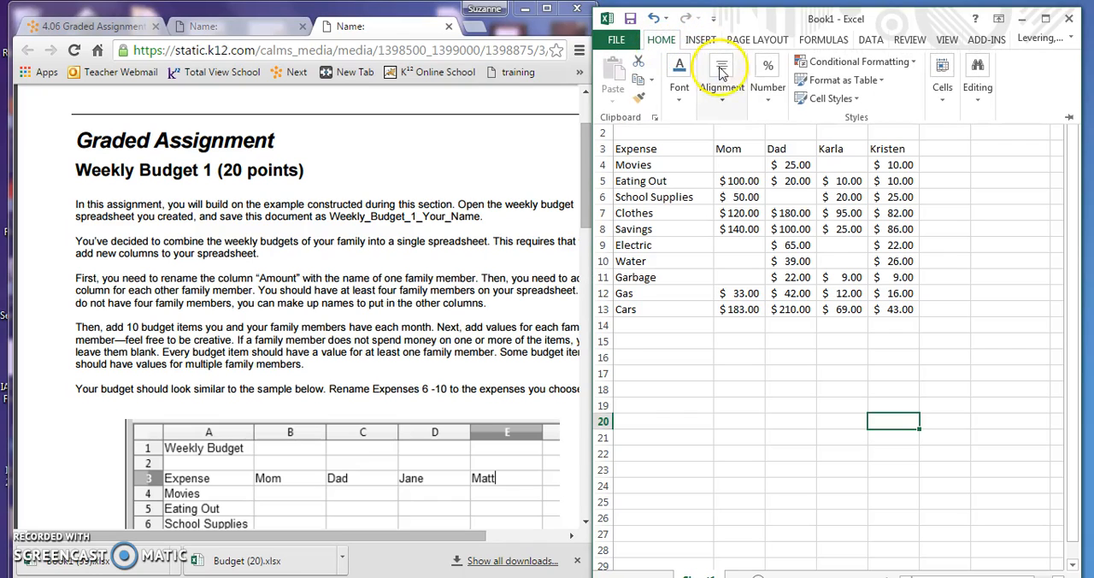
pyautogui.click(772, 100)
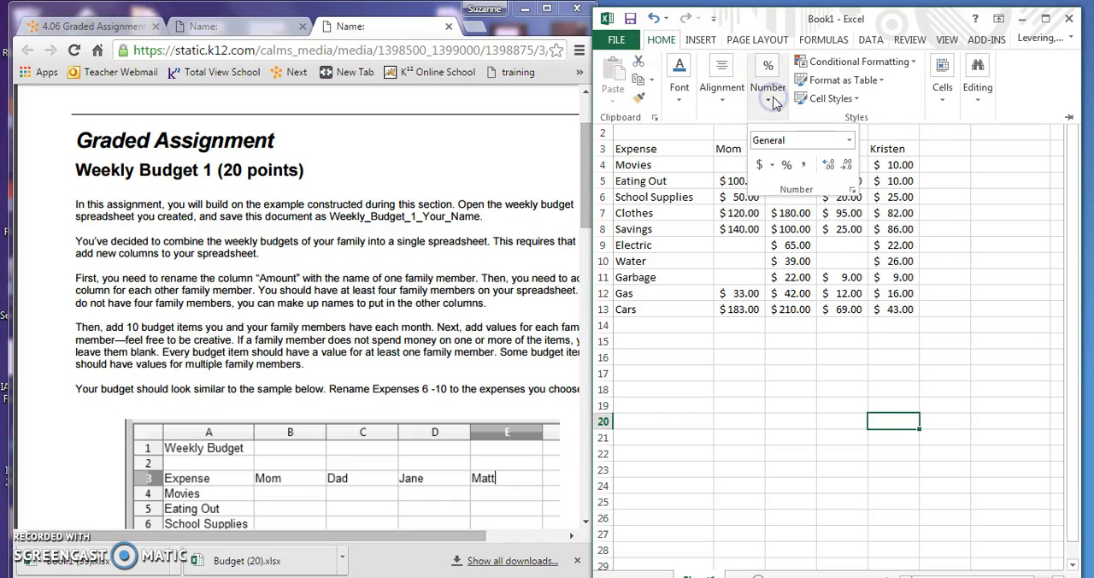
pyautogui.click(760, 166)
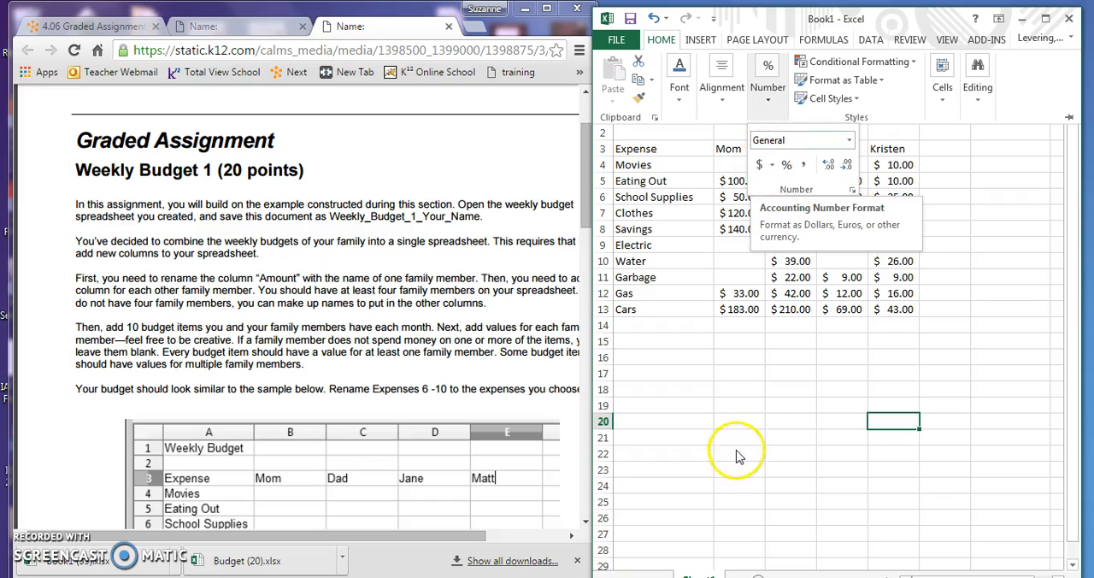
# Enter 12 in cell B16 as a test value and try to apply the Accounting Number Format to it
pyautogui.click(743, 360)
pyautogui.doubleClick(743, 358)
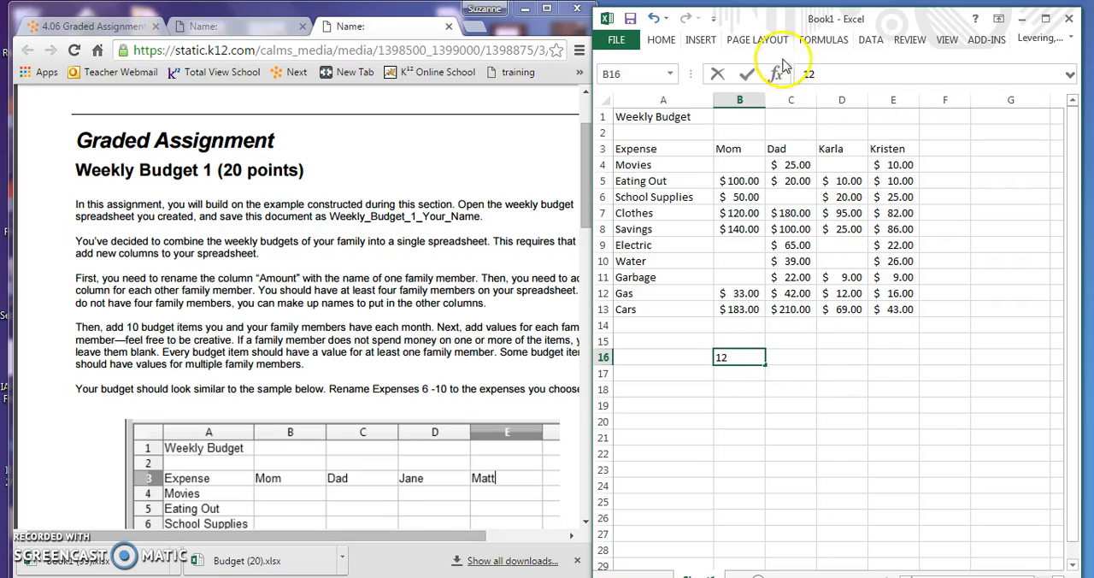
pyautogui.click(661, 41)
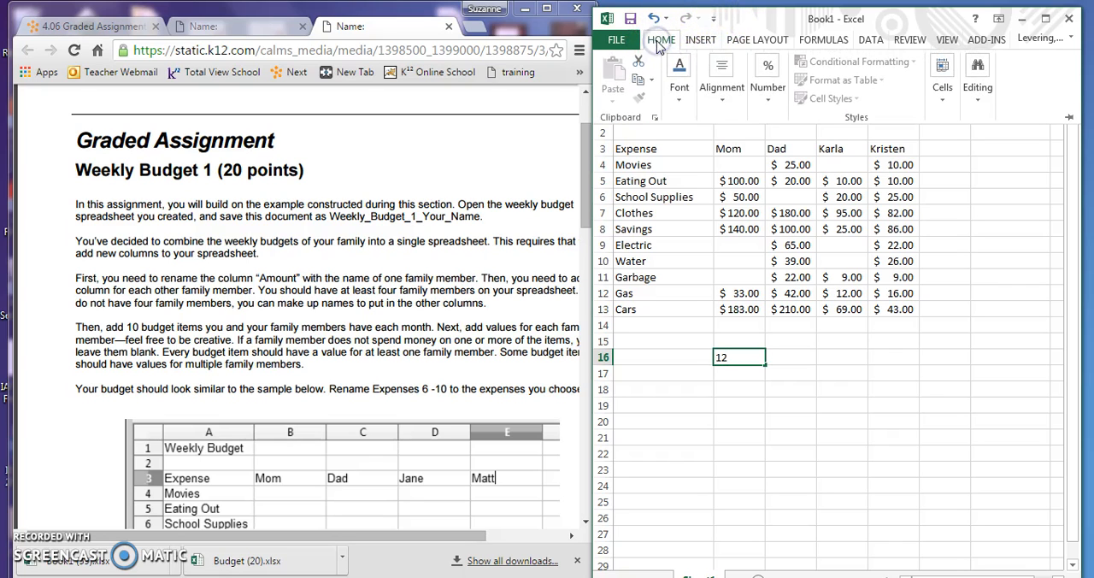
pyautogui.click(769, 95)
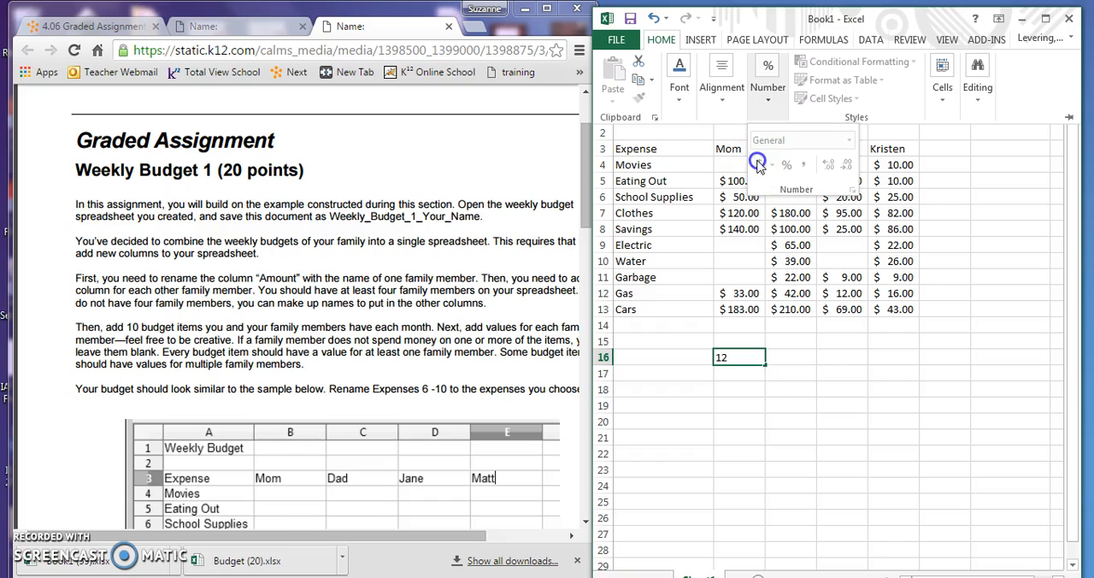
pyautogui.click(751, 377)
pyautogui.doubleClick(737, 358)
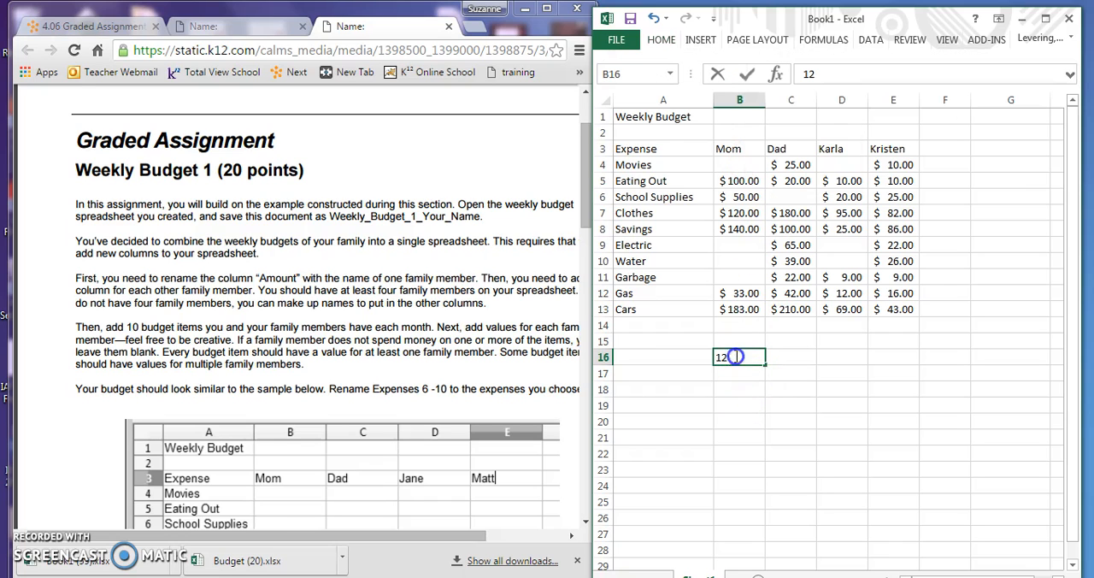
pyautogui.click(657, 47)
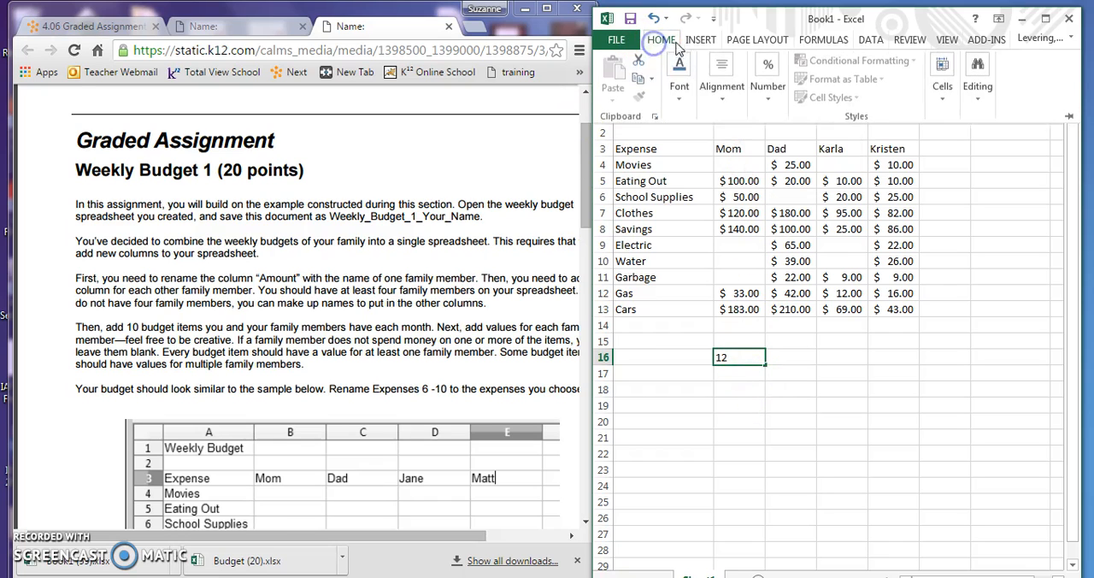
pyautogui.click(769, 99)
pyautogui.click(760, 167)
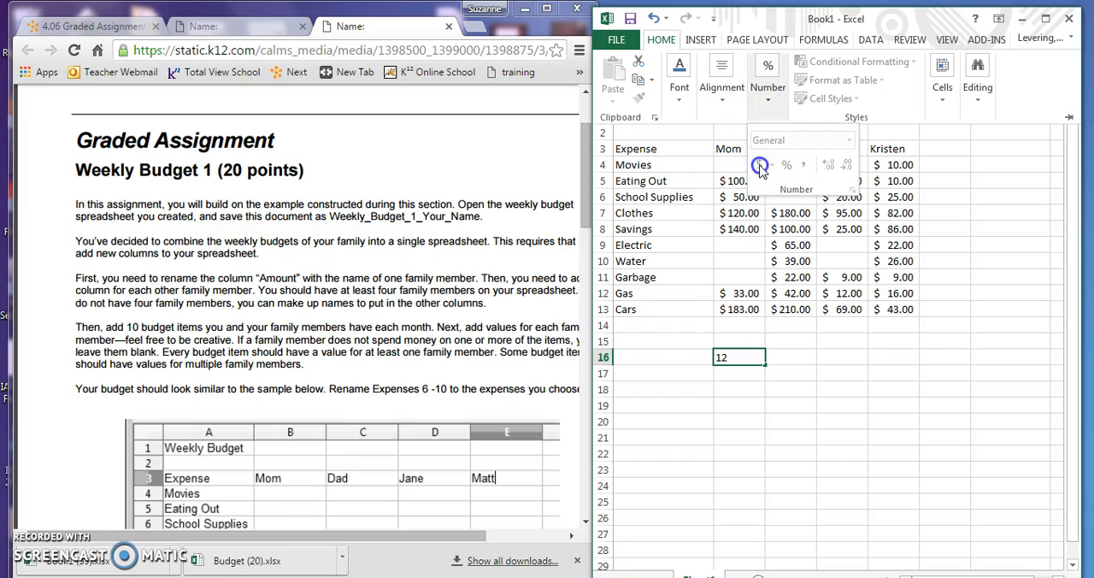
pyautogui.click(747, 357)
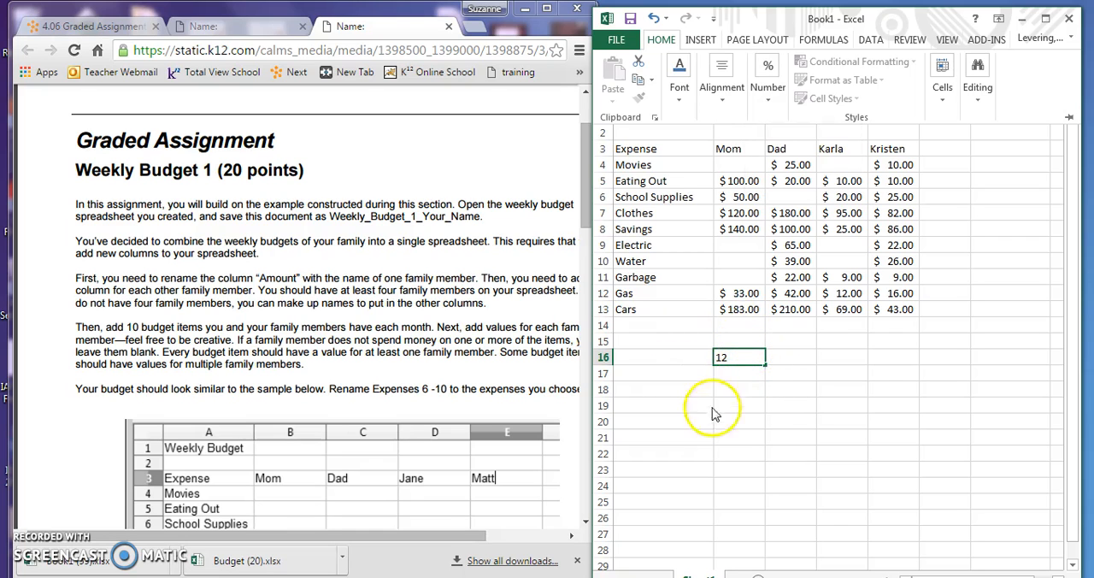
pyautogui.click(743, 355)
pyautogui.doubleClick(741, 353)
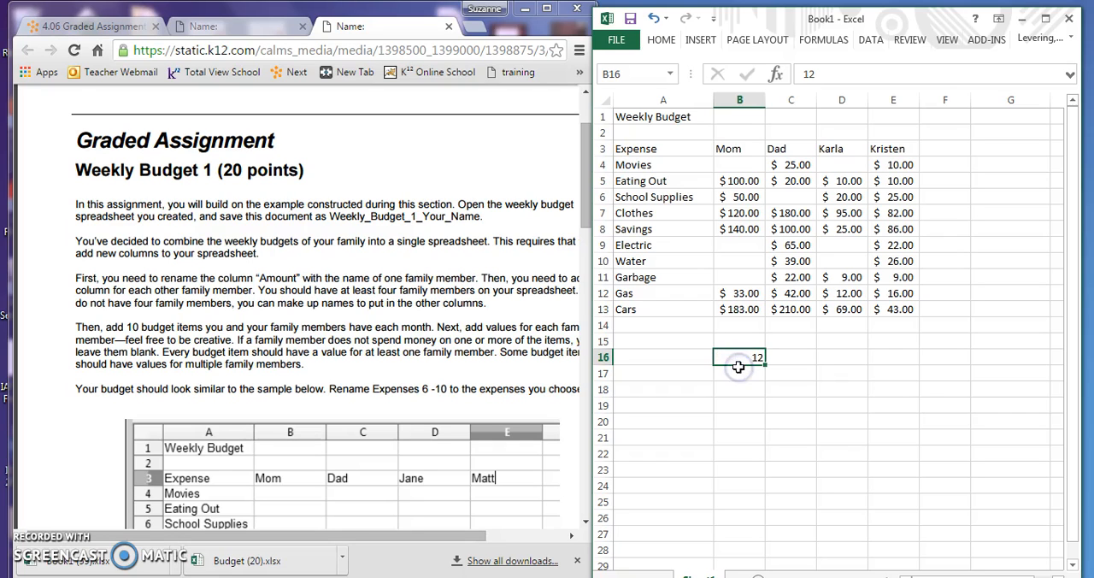
pyautogui.click(753, 387)
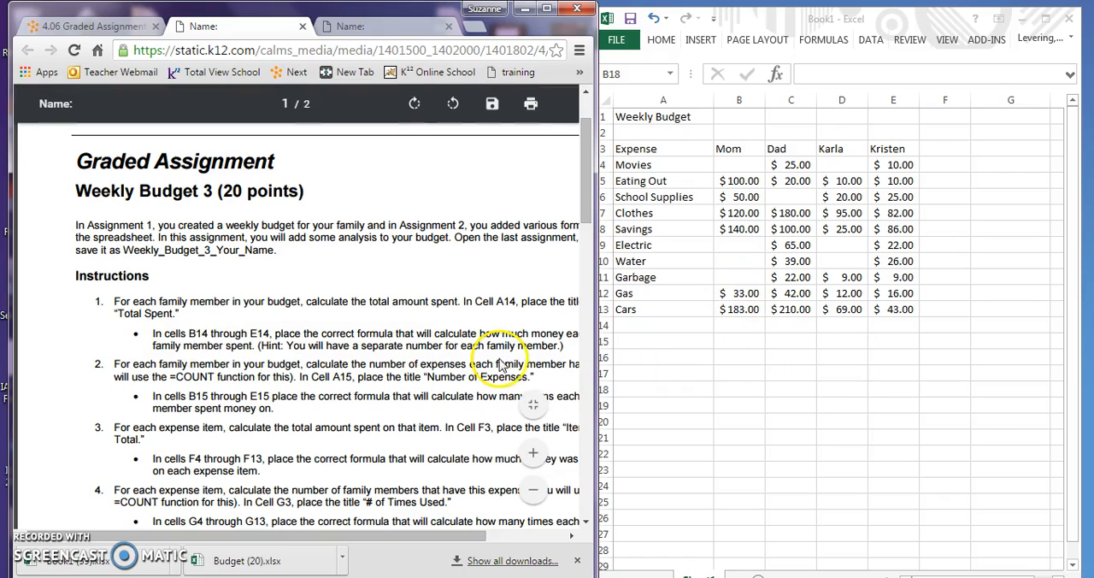
# Widen and narrow the browser window to read the Weekly Budget 3 instructions, and enter the title "Total Spent" in cell A14
pyautogui.moveTo(598, 363); pyautogui.dragTo(670, 360)
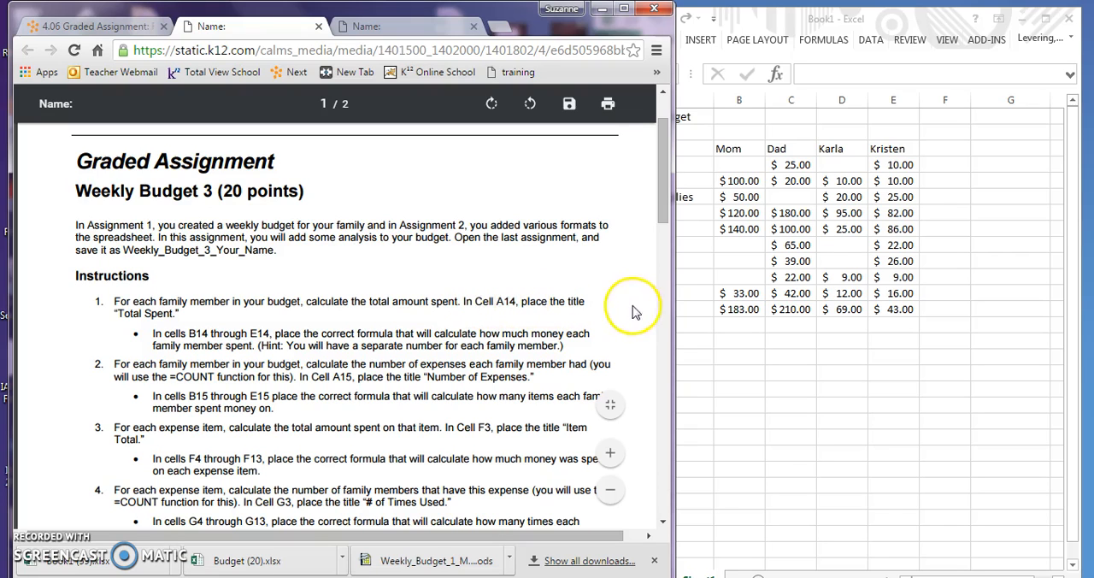
pyautogui.moveTo(674, 307); pyautogui.dragTo(403, 296)
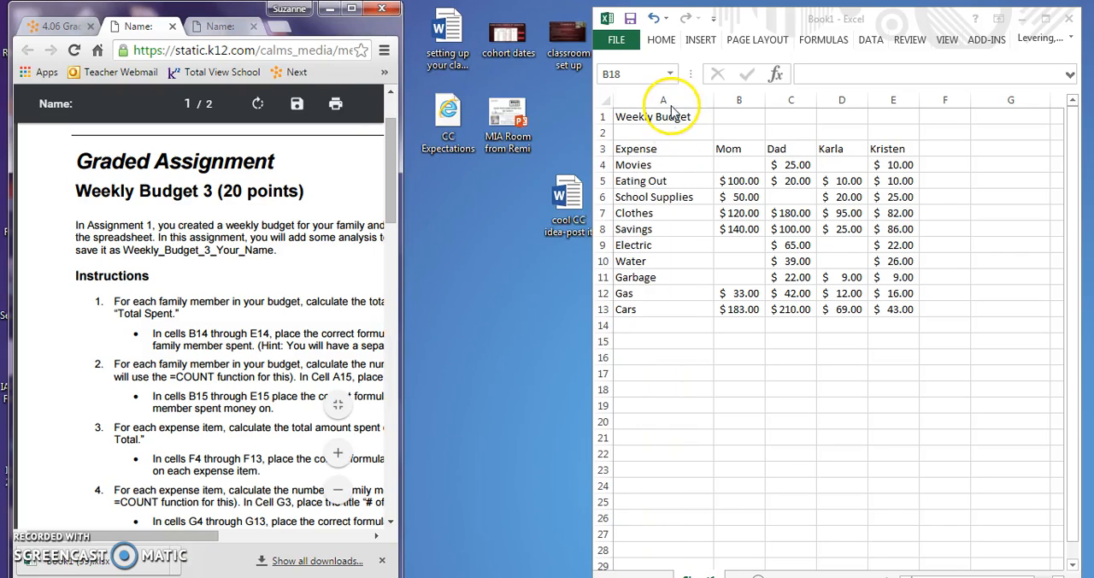
pyautogui.doubleClick(634, 326)
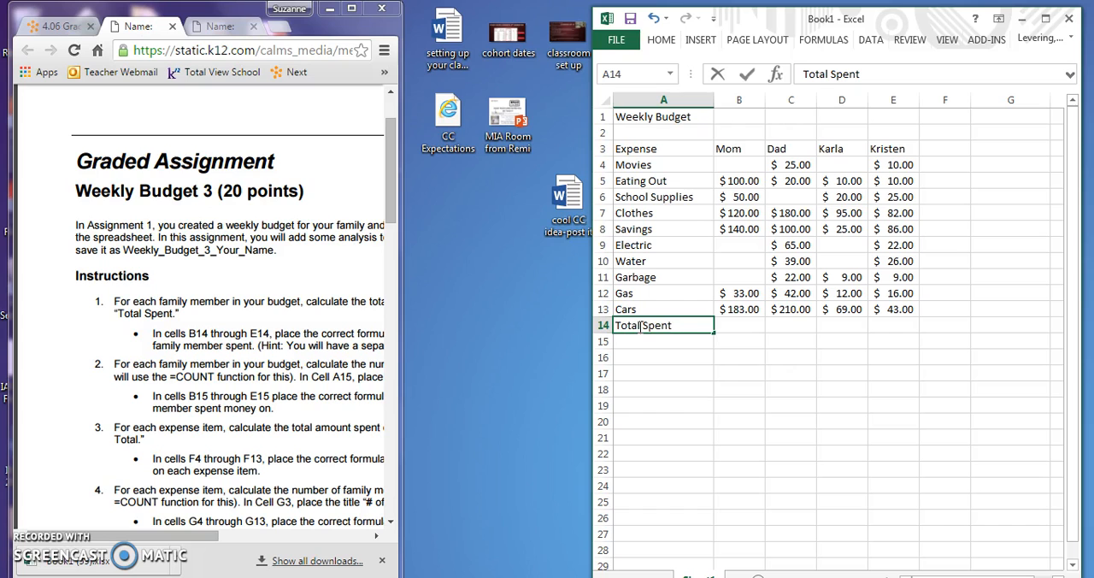
pyautogui.moveTo(400, 375); pyautogui.dragTo(729, 389)
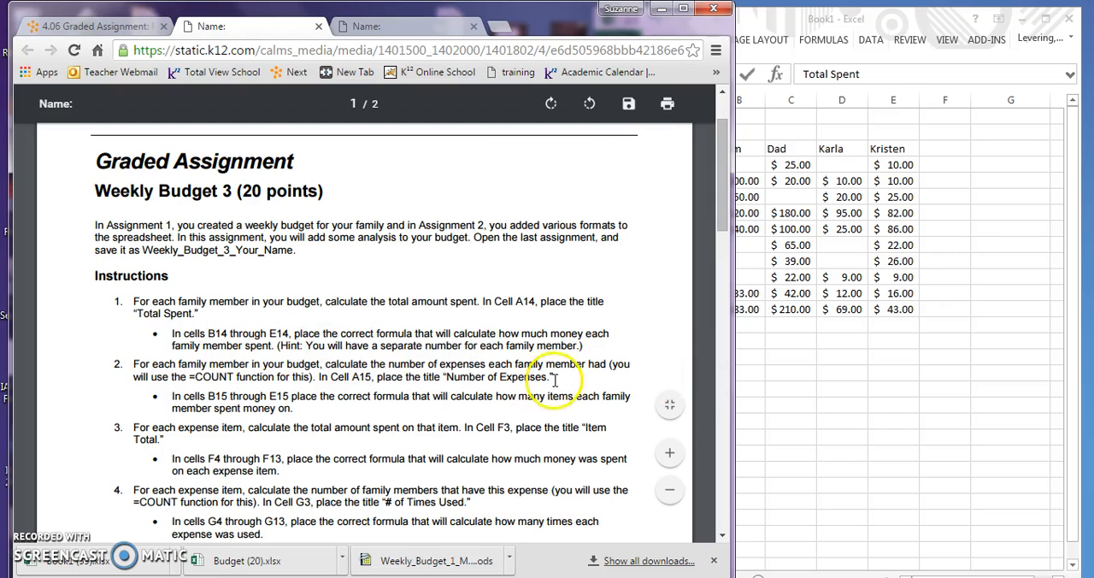
pyautogui.moveTo(736, 379); pyautogui.dragTo(576, 378)
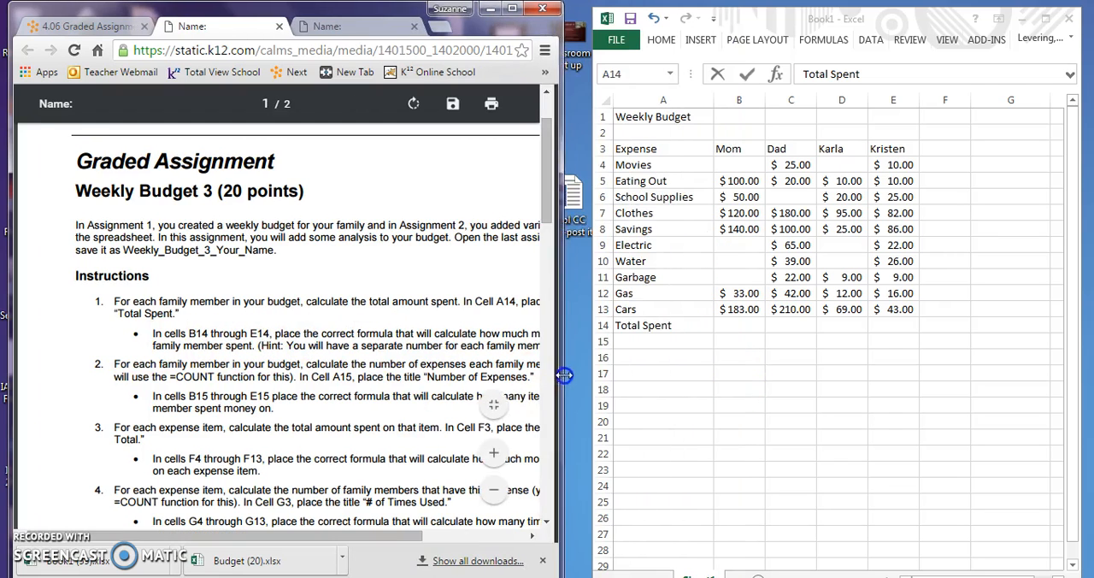
pyautogui.click(744, 76)
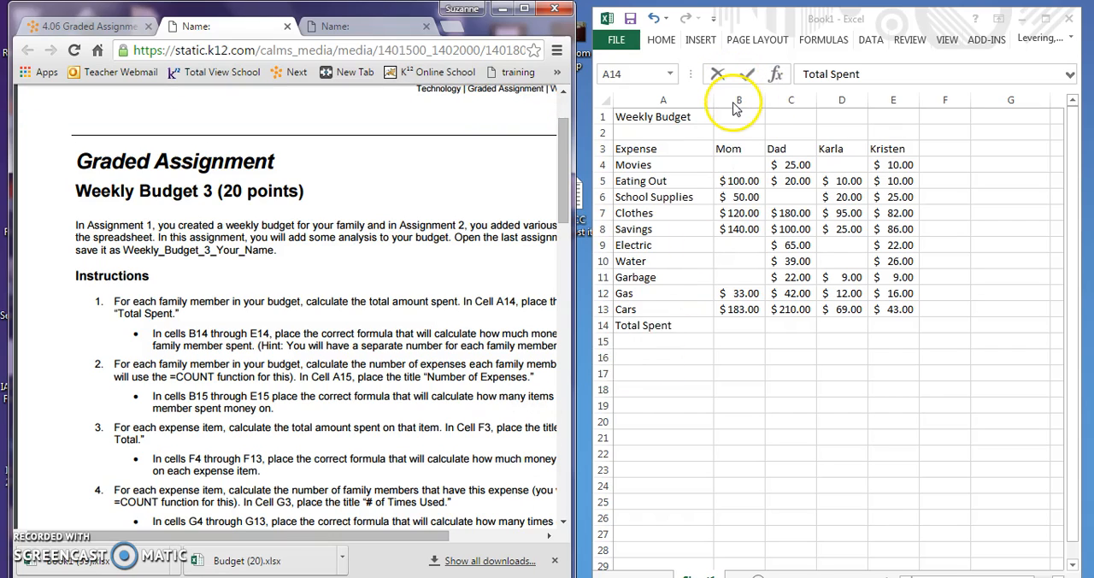
# Total Mom's expenses in cell B14 with the formula =sum(B4:B13)
pyautogui.click(733, 324)
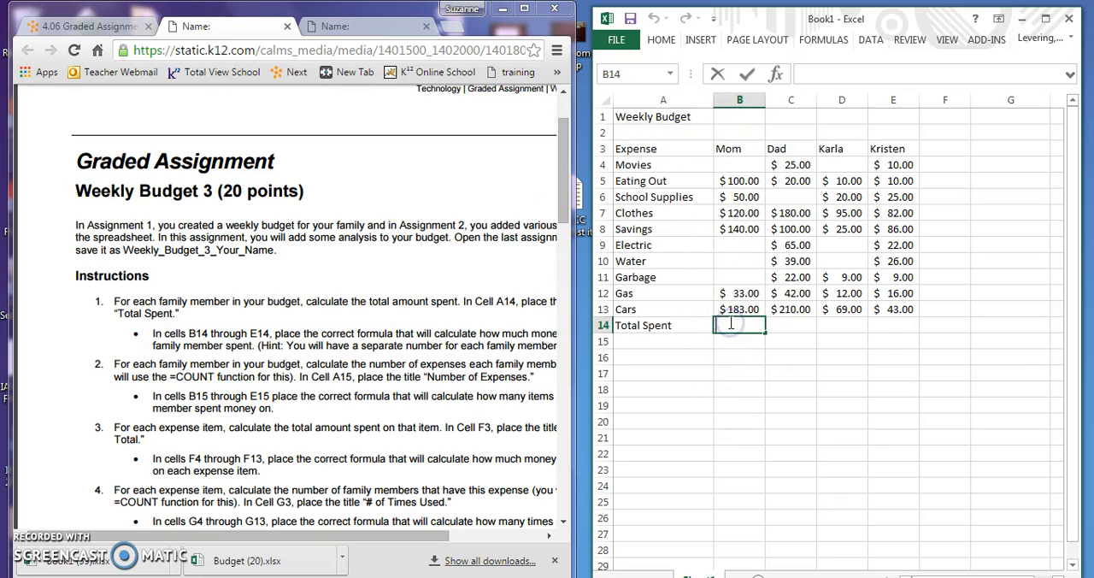
pyautogui.write('=sum')
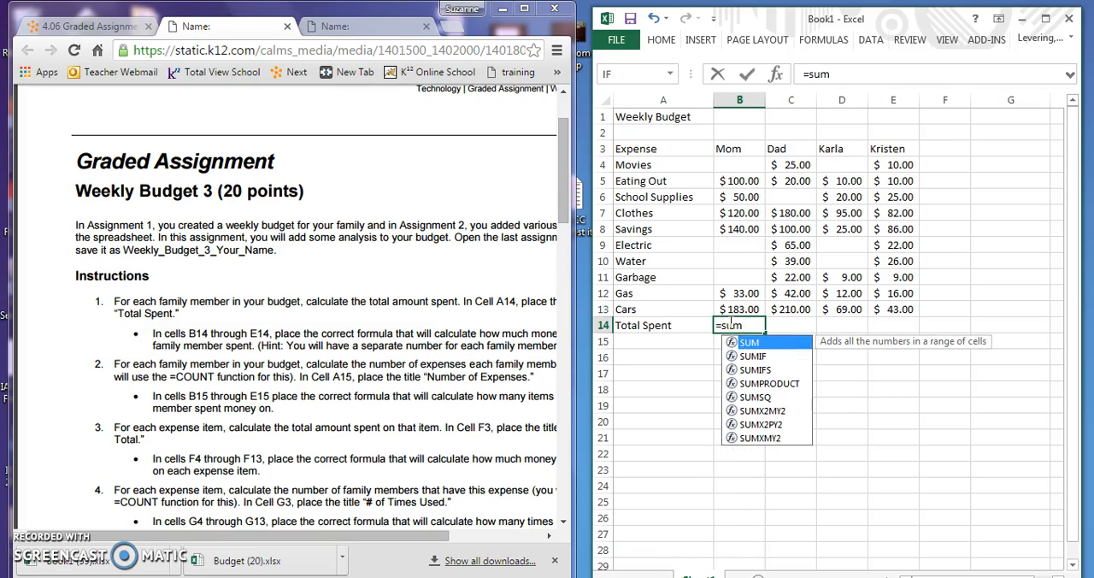
pyautogui.write('(')
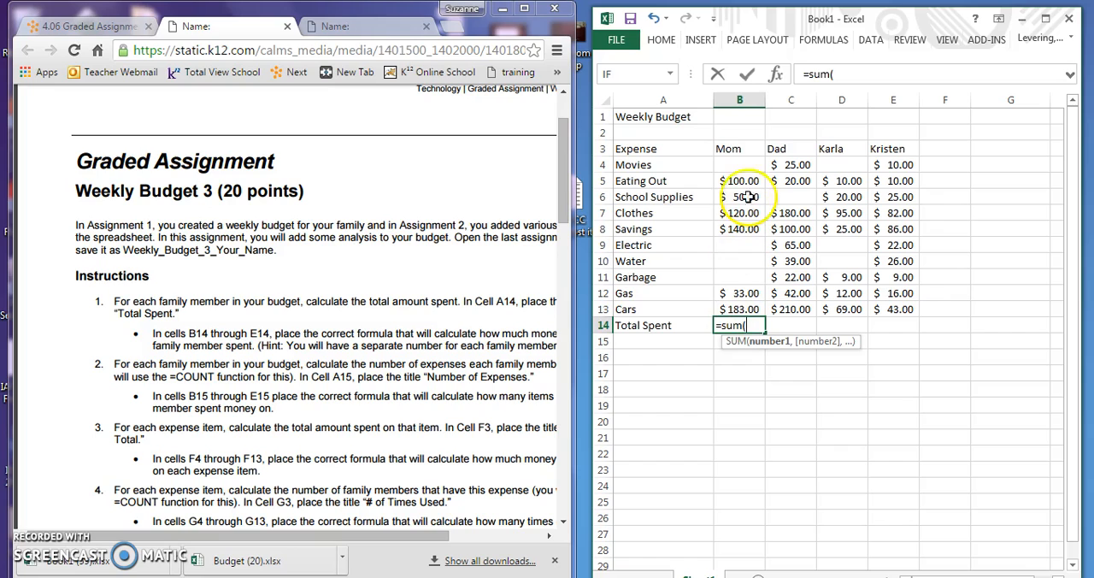
pyautogui.moveTo(733, 165); pyautogui.dragTo(729, 306)
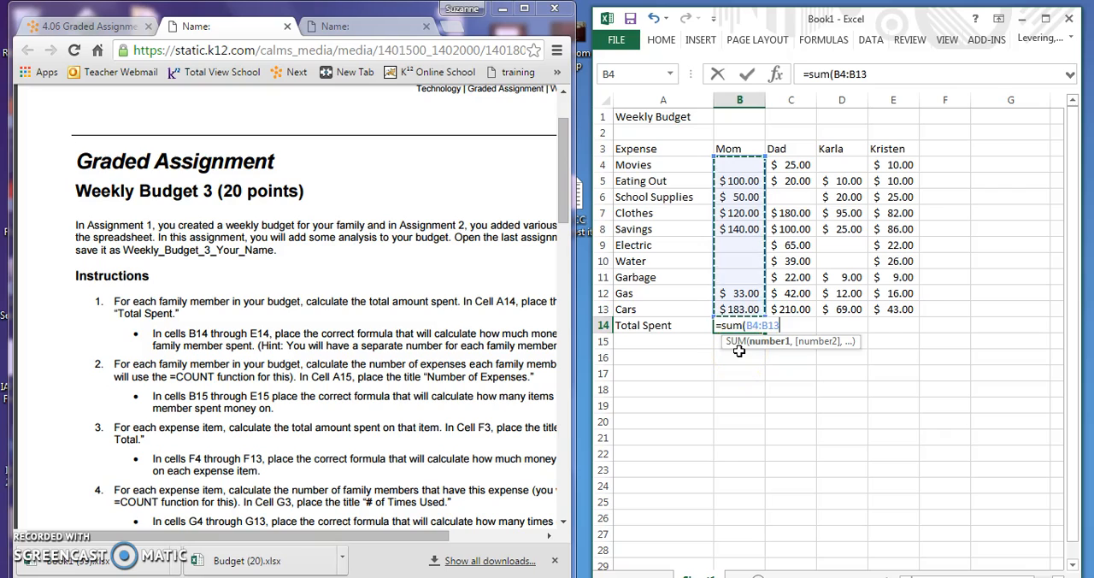
pyautogui.write(')')
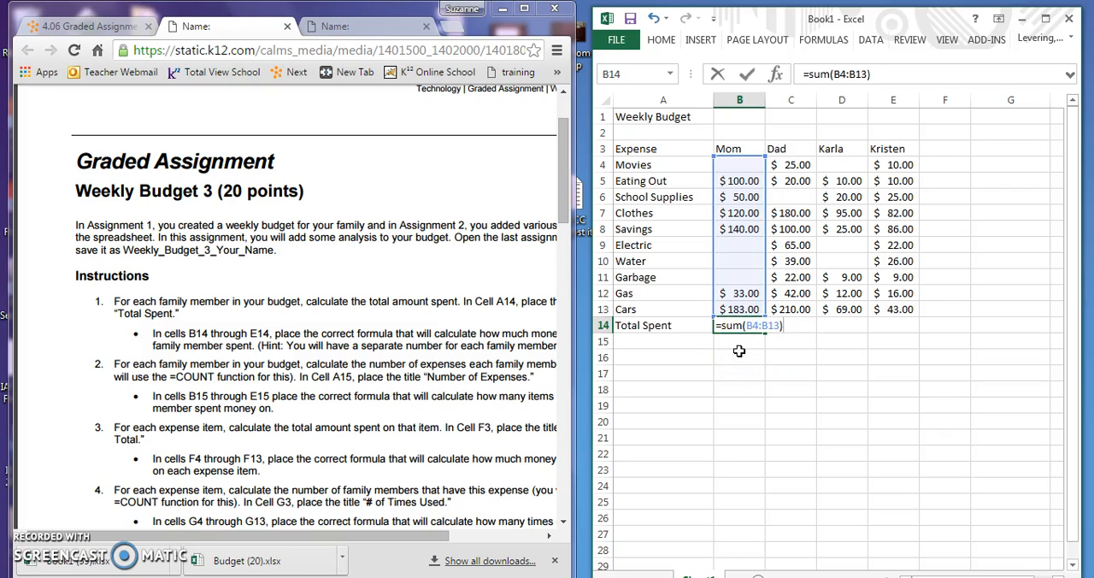
pyautogui.press('Return')
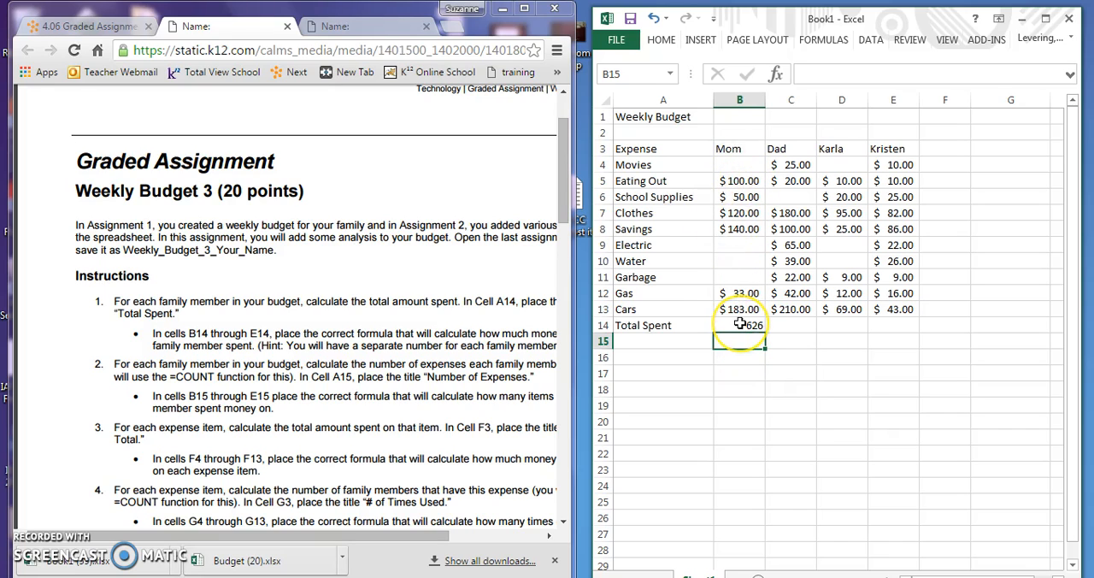
# Total Dad's expenses in cell C14 with the formula =sum(C4:C13)
pyautogui.doubleClick(796, 326)
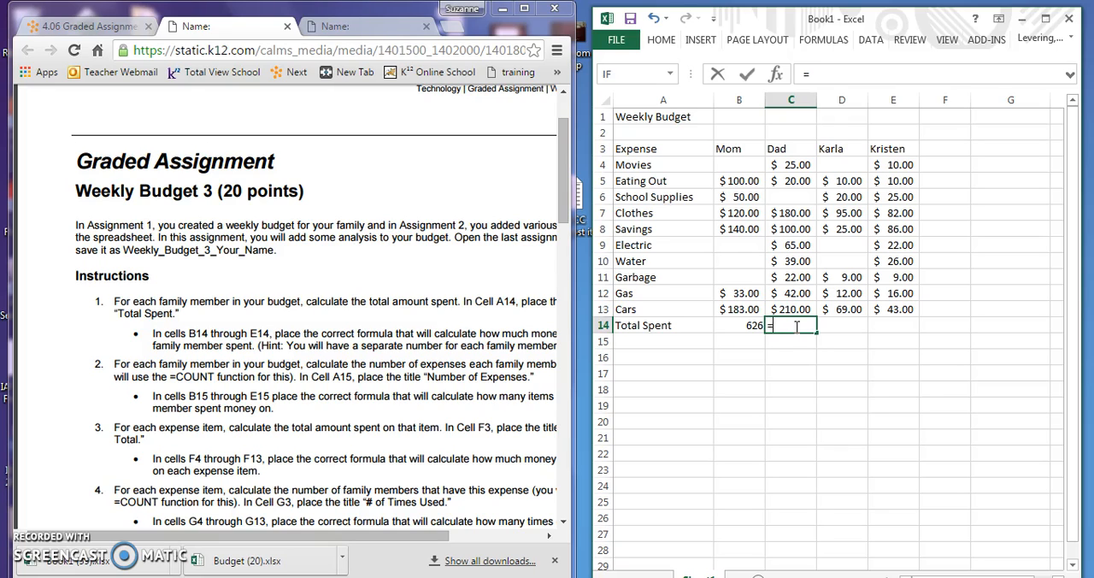
pyautogui.write('=sum')
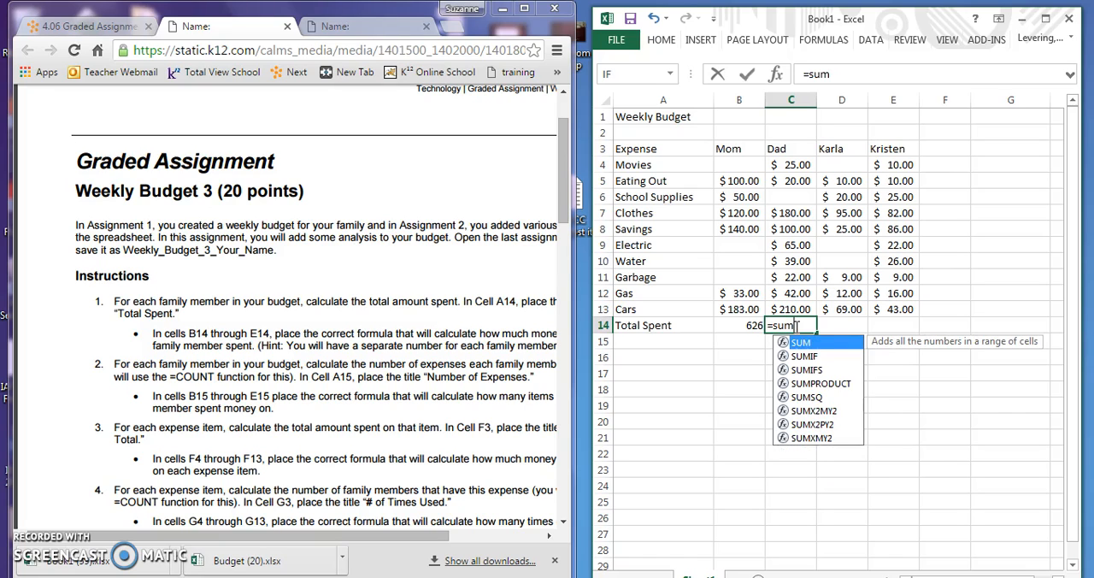
pyautogui.write('(')
pyautogui.moveTo(791, 164); pyautogui.dragTo(795, 310)
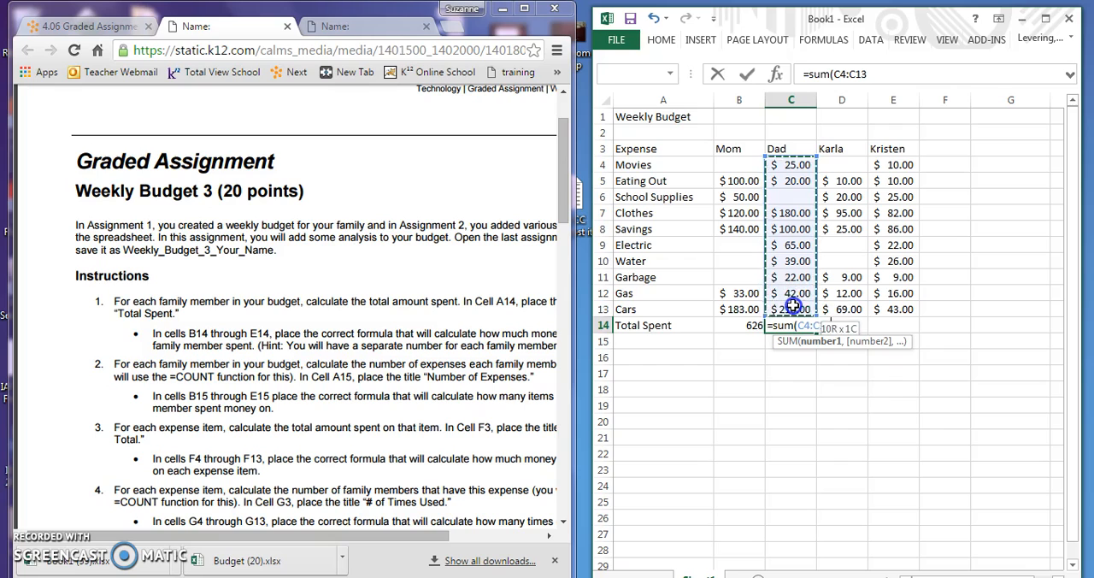
pyautogui.write(')')
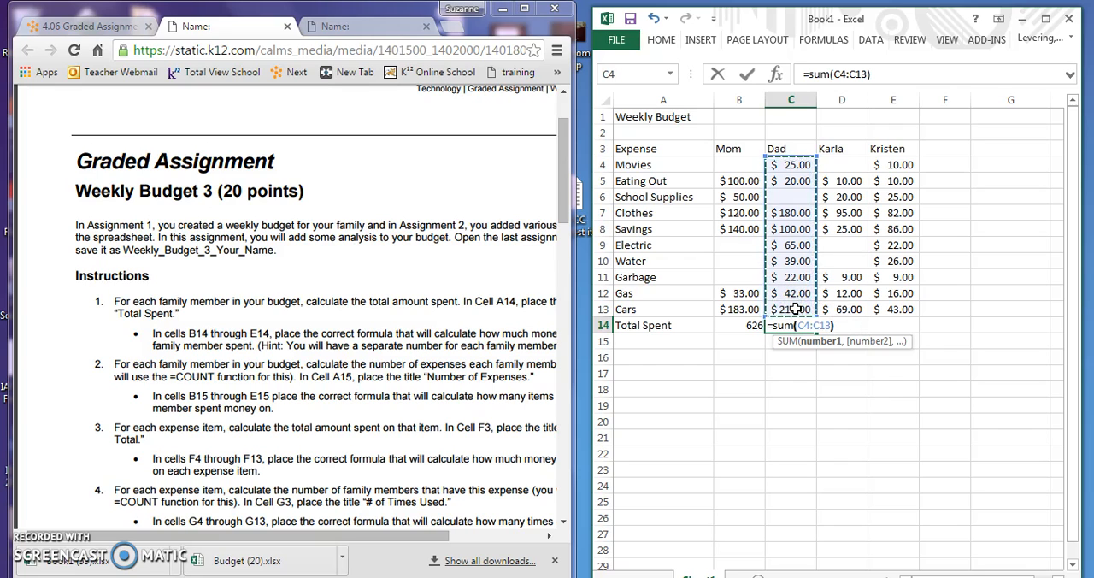
pyautogui.press('Return')
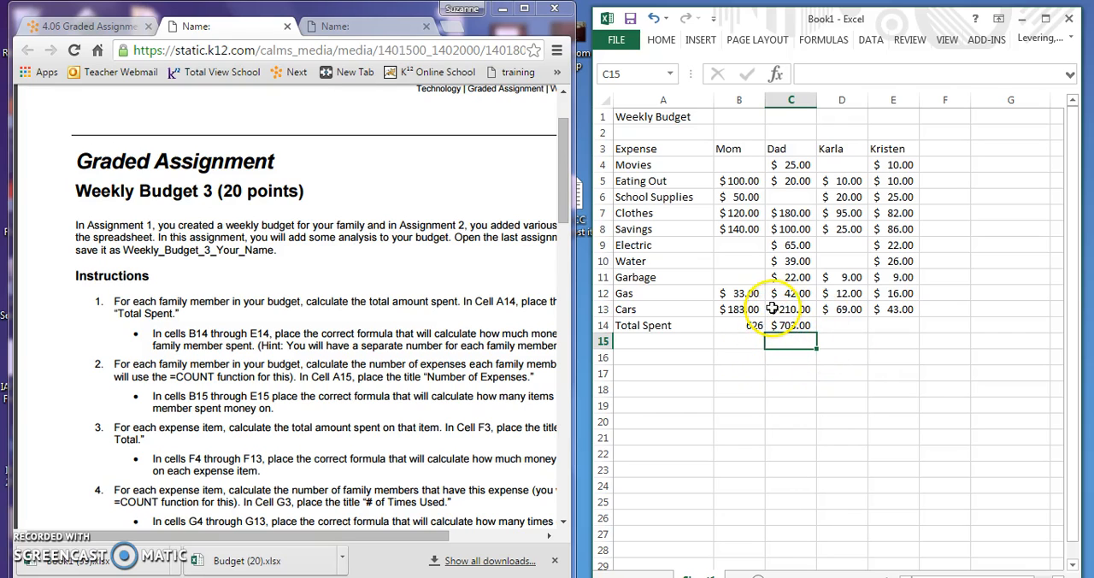
# Total the expenses of the family member in column D in cell D14 with the formula =sum(D5:D13)
pyautogui.doubleClick(846, 325)
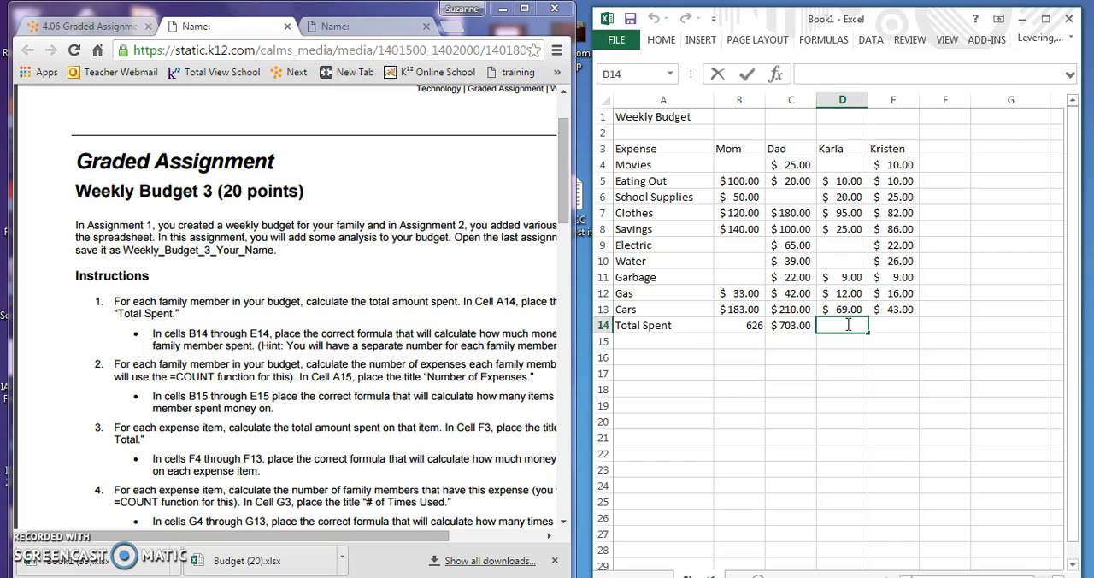
pyautogui.write('=s')
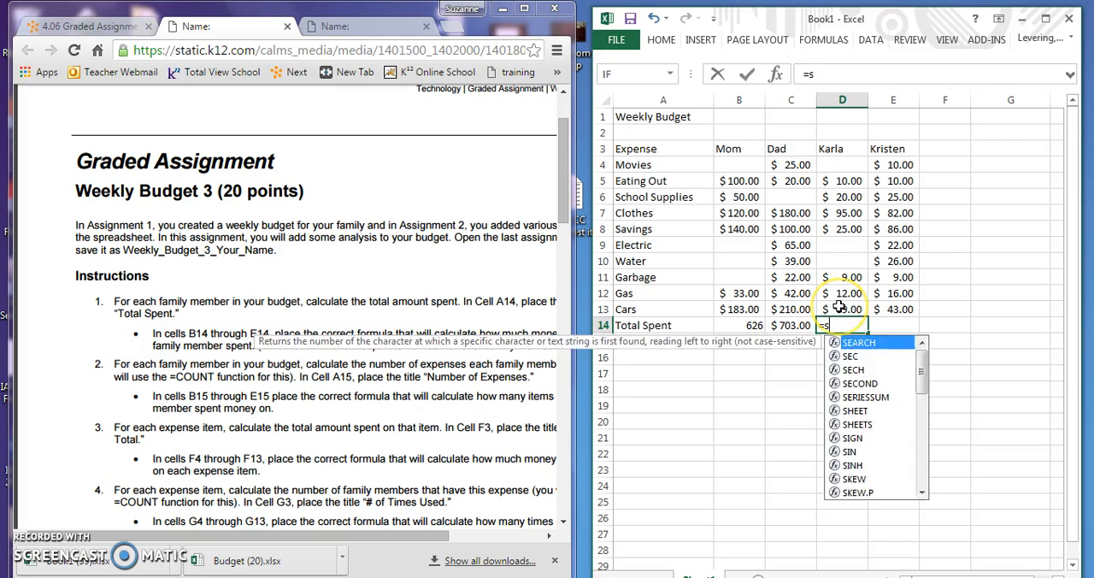
pyautogui.write('um(')
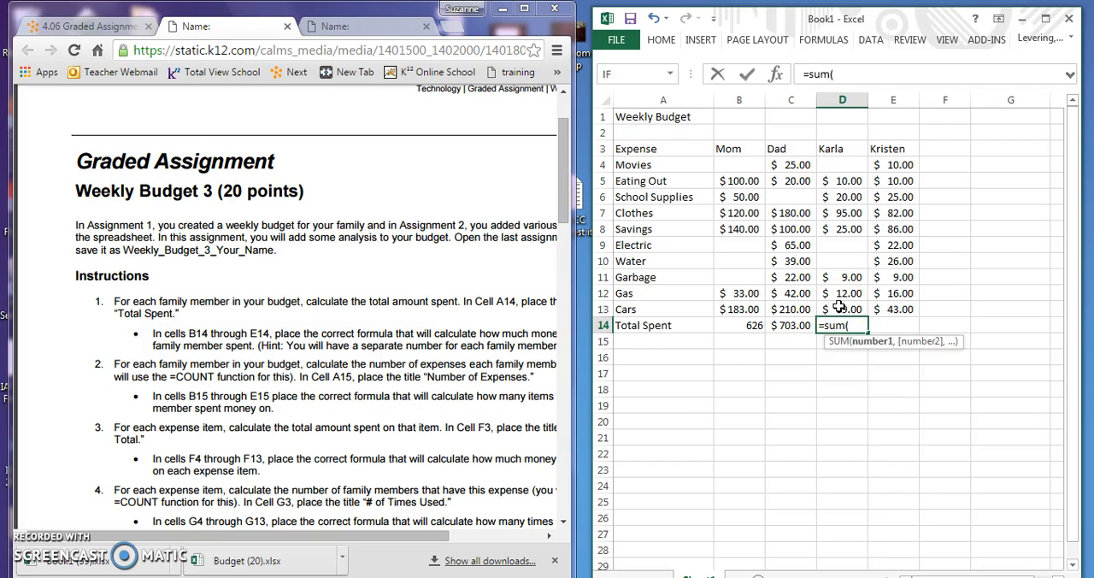
pyautogui.moveTo(843, 181); pyautogui.dragTo(843, 318)
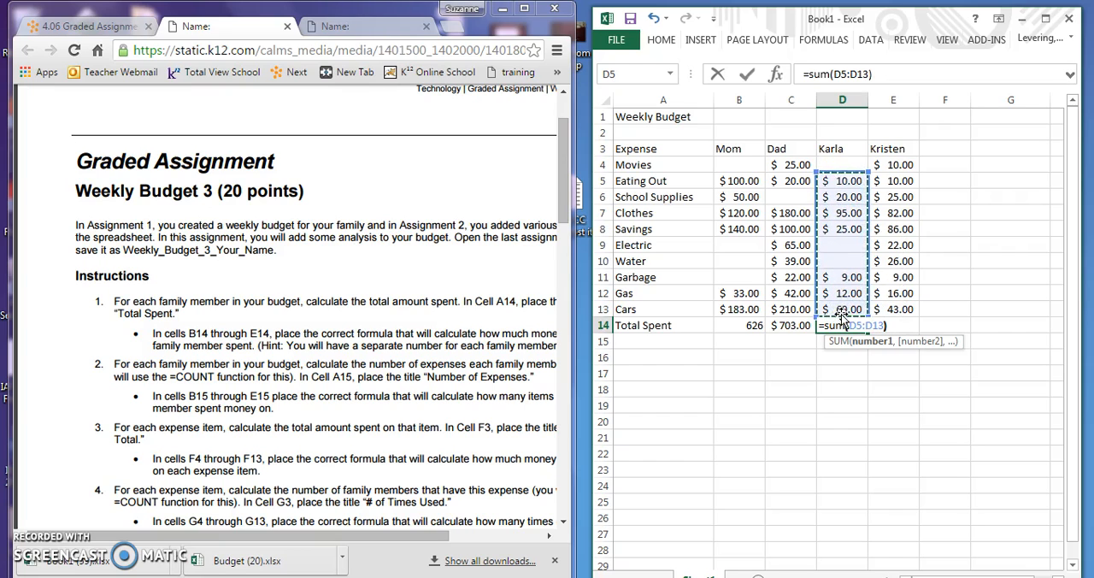
pyautogui.write(')')
pyautogui.press('Return')
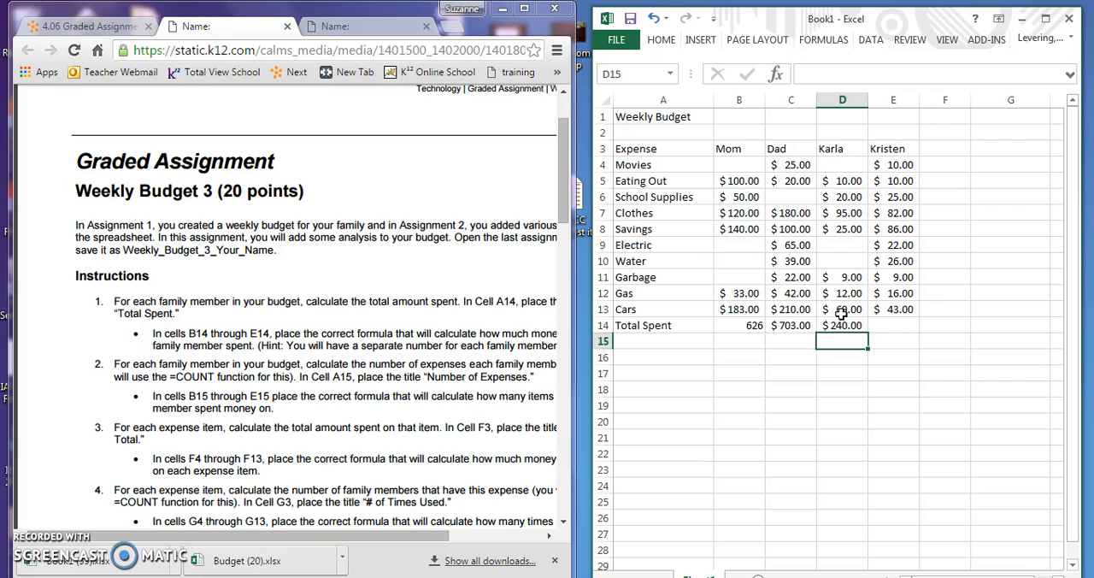
# Fill the Total Spent formula from cell D14 across to cell E14
pyautogui.click(843, 327)
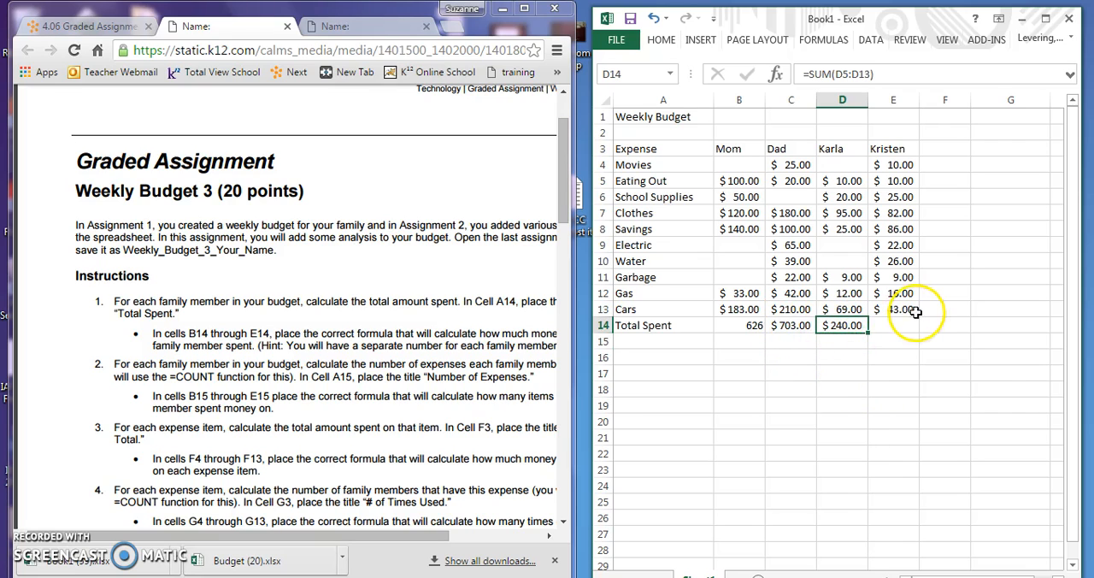
pyautogui.click(870, 336)
pyautogui.moveTo(870, 336); pyautogui.dragTo(902, 336)
pyautogui.moveTo(904, 336); pyautogui.dragTo(906, 336)
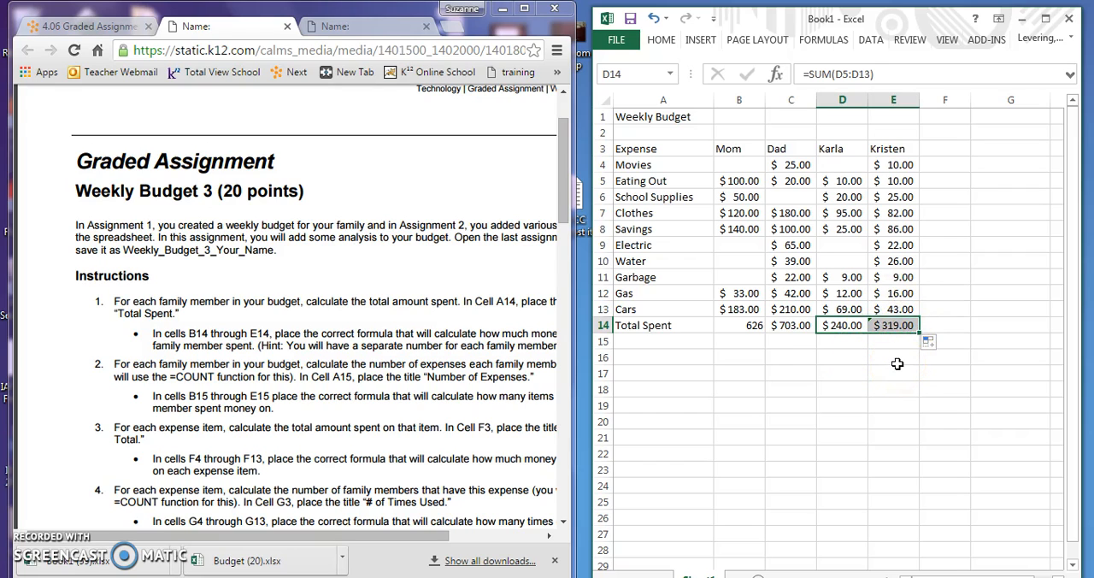
# Widen the browser window to read the second assignment instruction, and enter the title "Number of Expenses" in cell A15
pyautogui.click(307, 431)
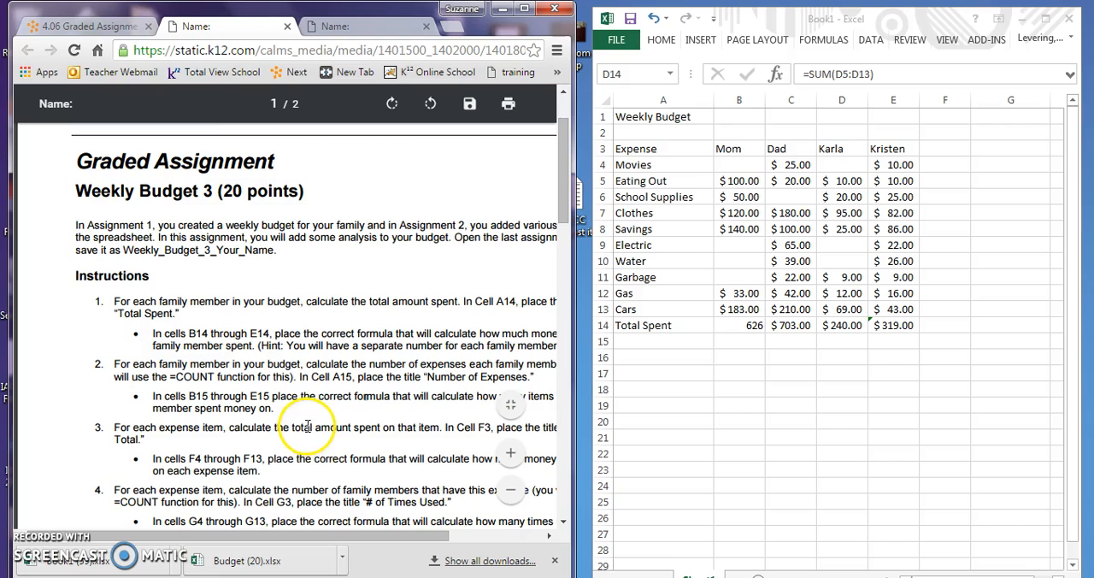
pyautogui.scroll(-1, 308, 425)
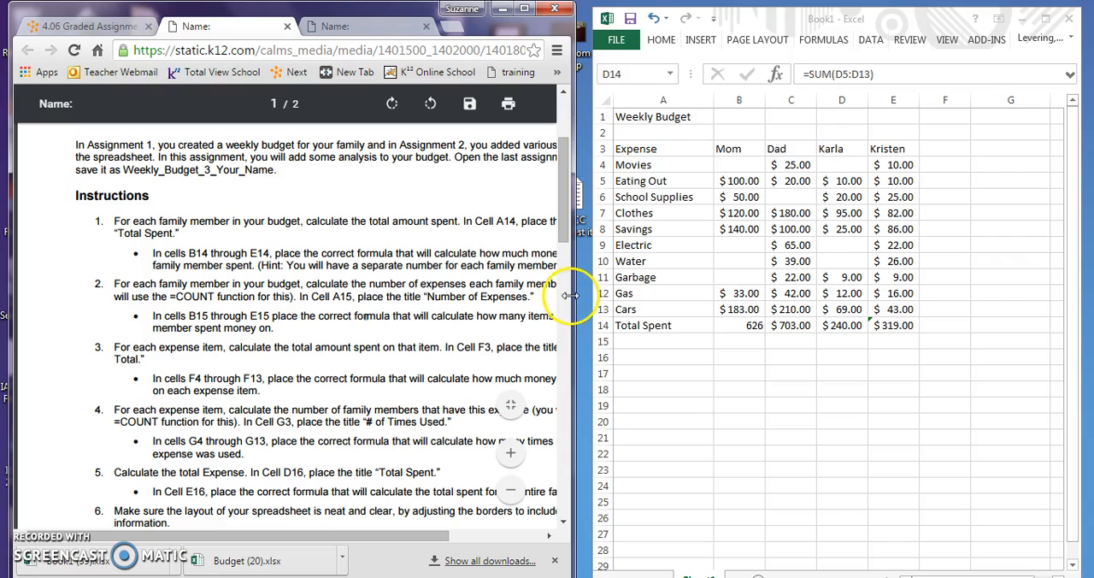
pyautogui.moveTo(570, 293); pyautogui.dragTo(660, 294)
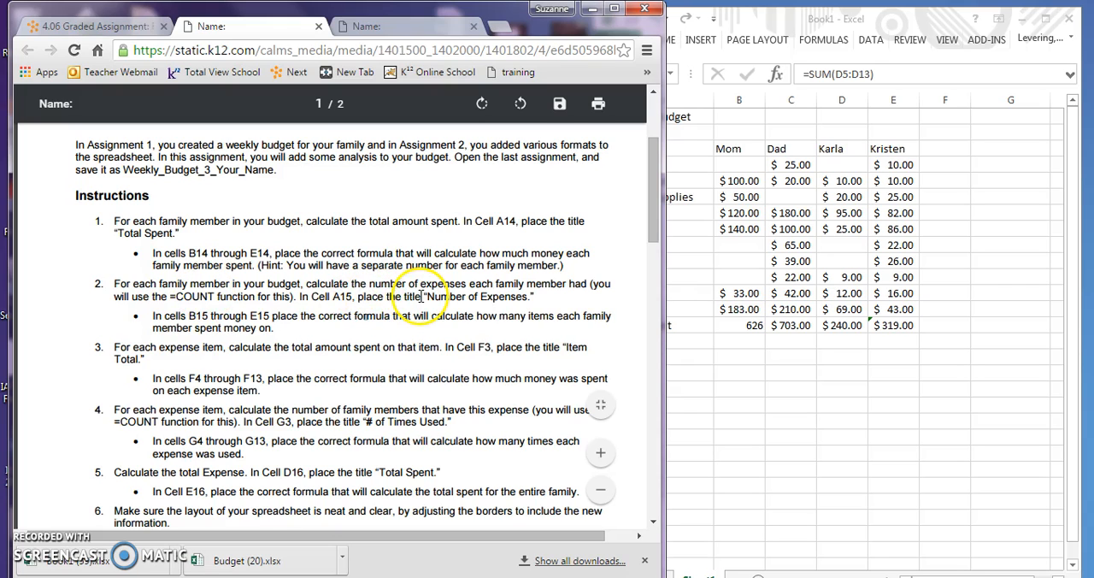
pyautogui.click(758, 349)
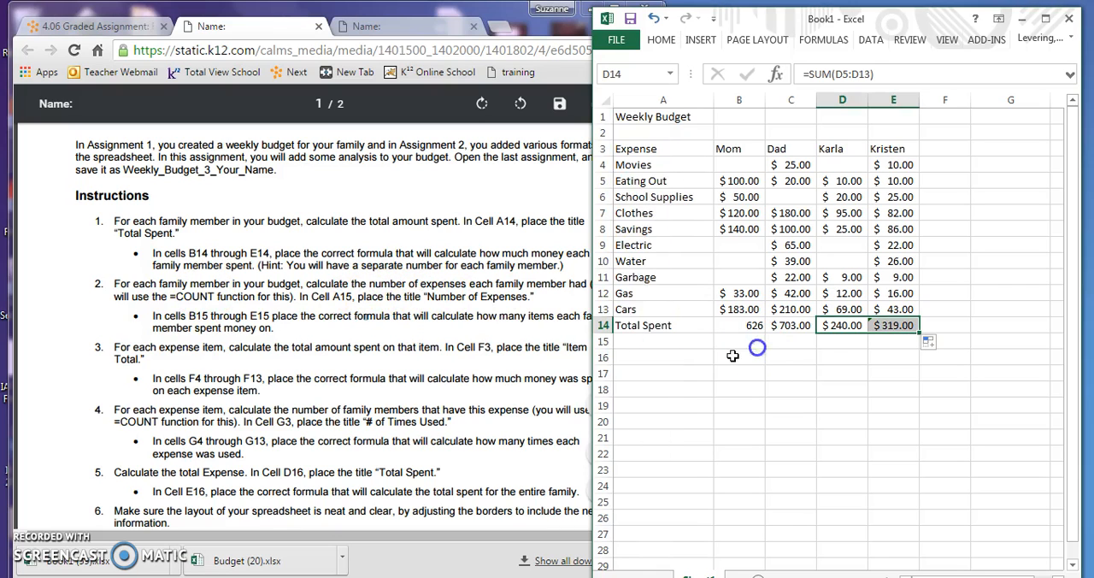
pyautogui.click(641, 343)
pyautogui.write('Number of Expenses')
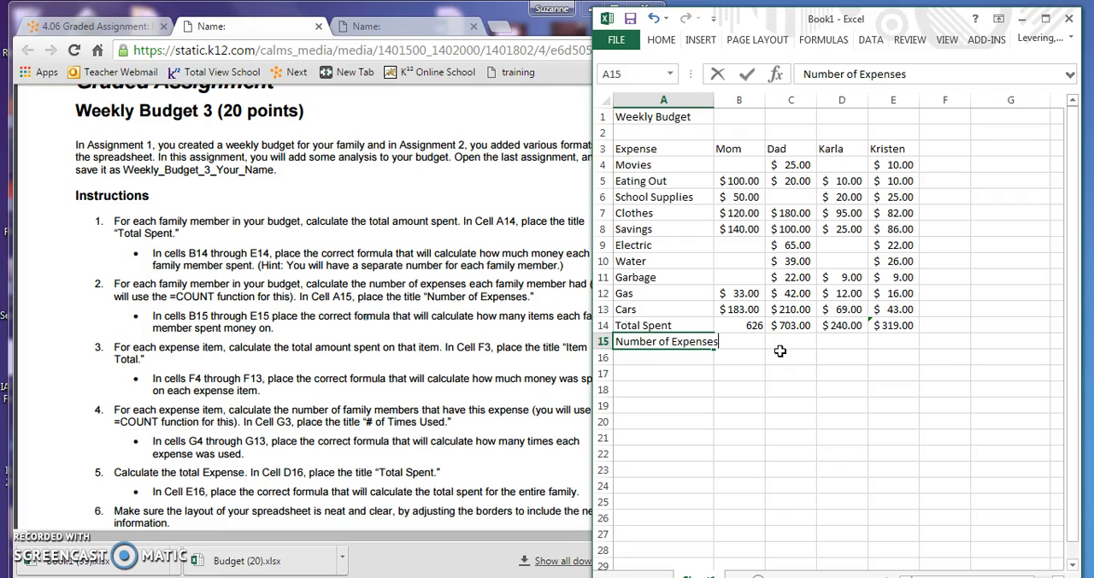
pyautogui.click(752, 343)
pyautogui.click(740, 440)
# Count Mom's expenses in cell B15 with the formula =count(B4:B13)
pyautogui.click(750, 342)
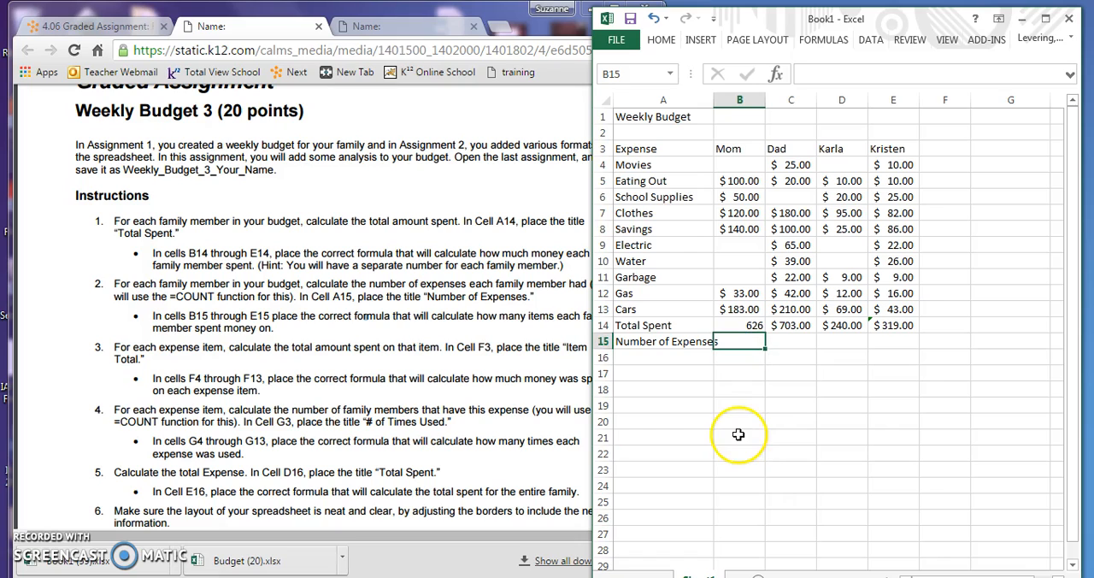
pyautogui.click(740, 341)
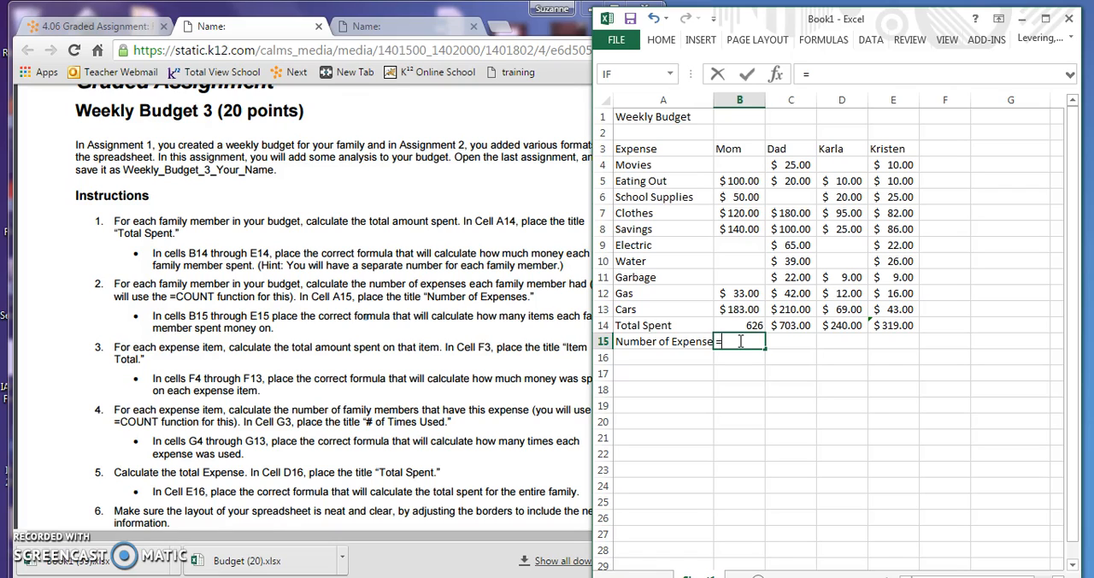
pyautogui.write('=count')
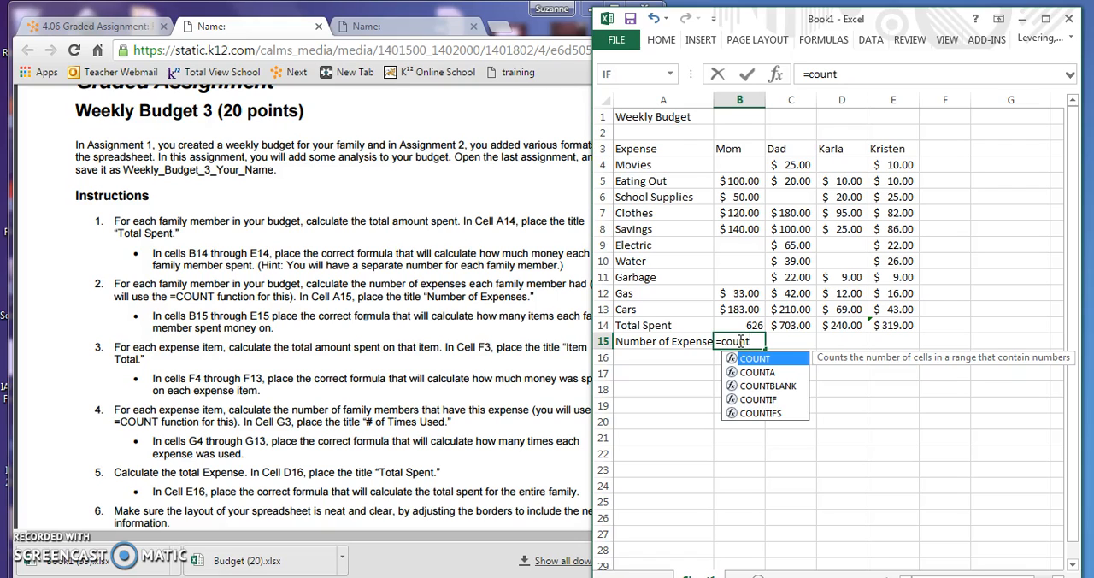
pyautogui.write('(')
pyautogui.moveTo(741, 165); pyautogui.dragTo(748, 303)
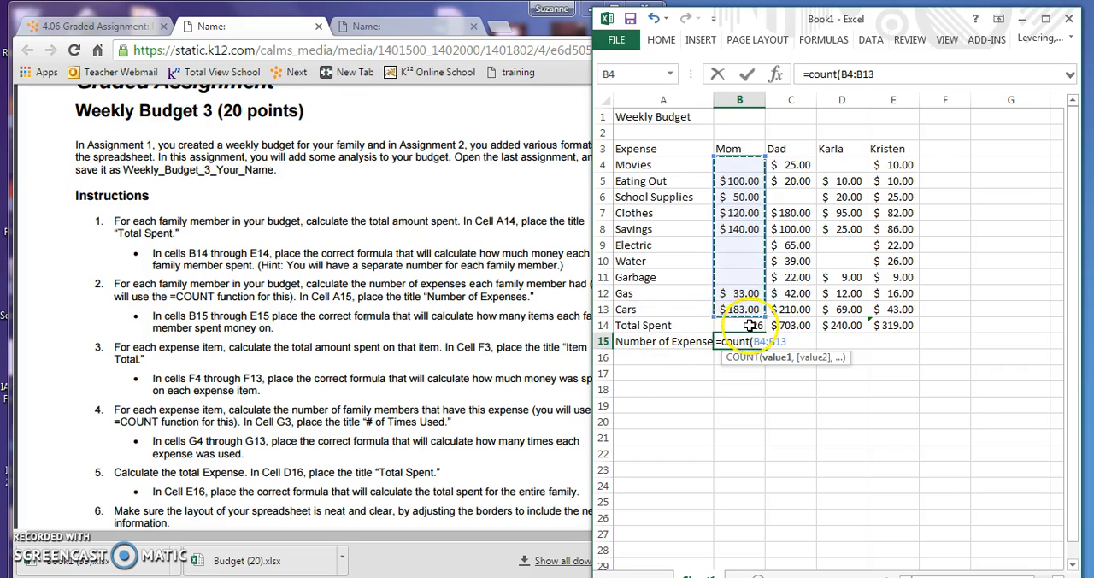
pyautogui.write(')')
pyautogui.press('Return')
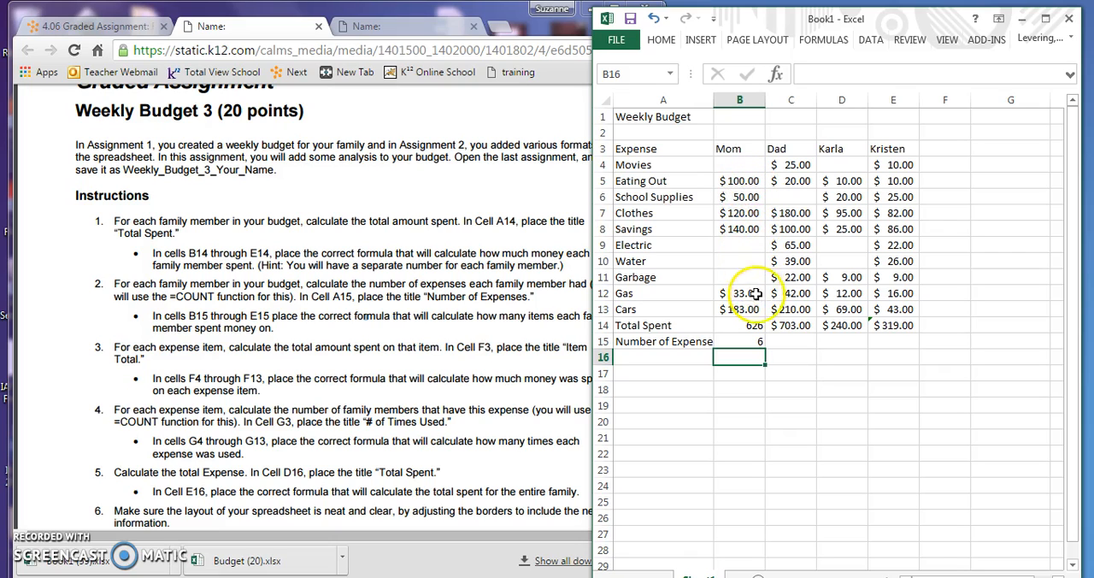
# Count Dad's expenses in cell C15 with the formula =count(C4:C13)
pyautogui.click(797, 342)
pyautogui.doubleClick(799, 342)
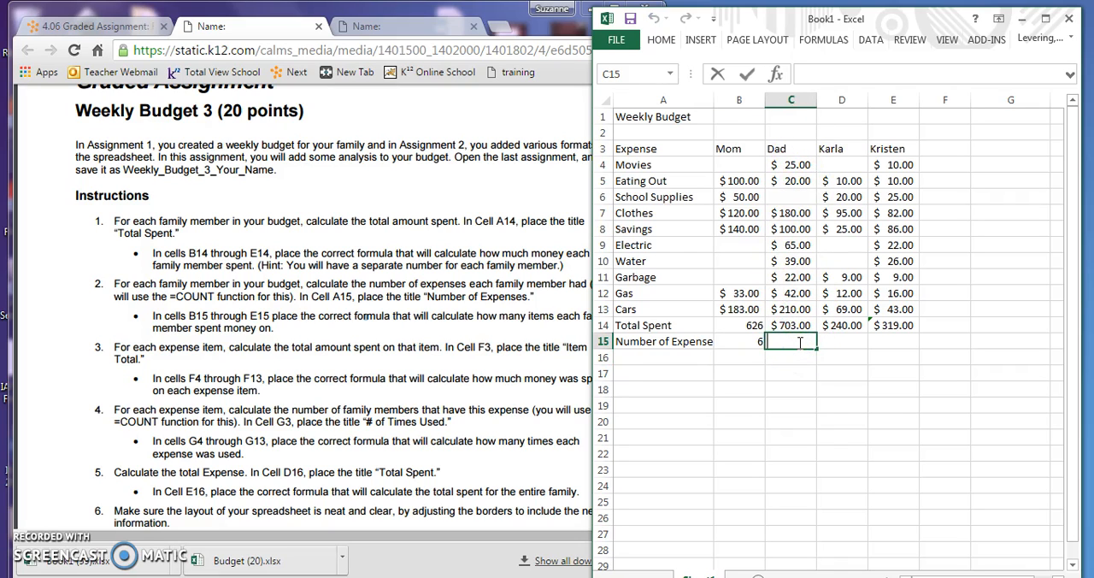
pyautogui.write('=count(')
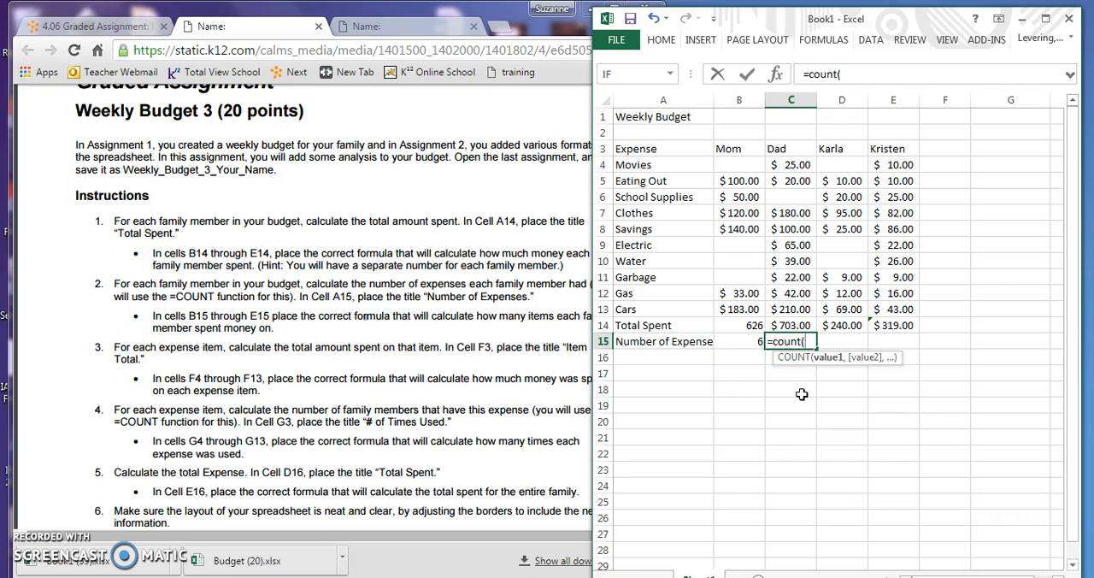
pyautogui.click(795, 168)
pyautogui.moveTo(794, 168); pyautogui.dragTo(805, 305)
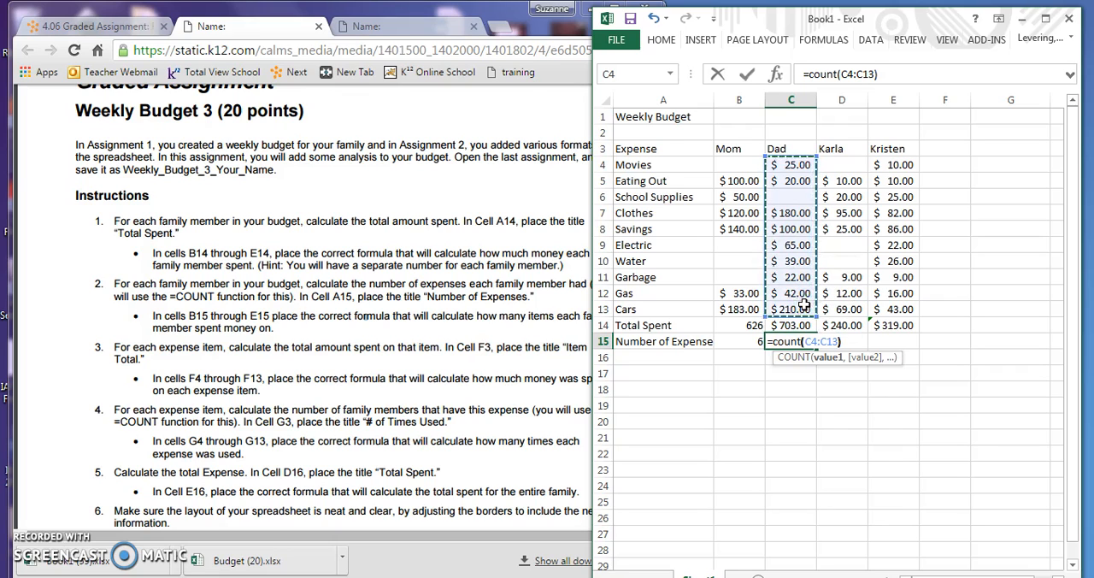
pyautogui.press('Return')
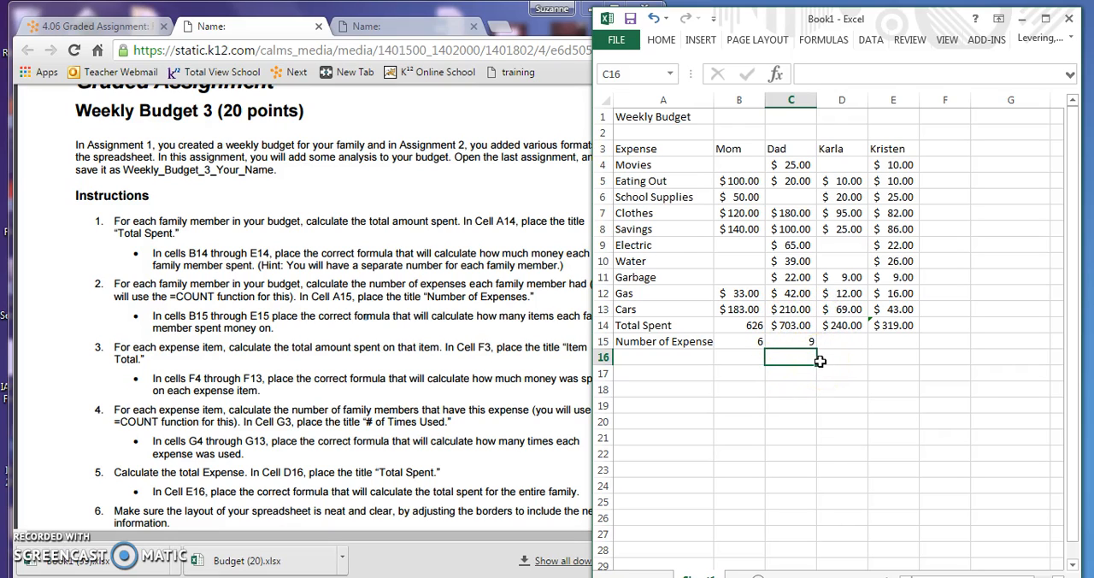
# Fill the expense count formula from cell C15 across to cell E15
pyautogui.click(774, 343)
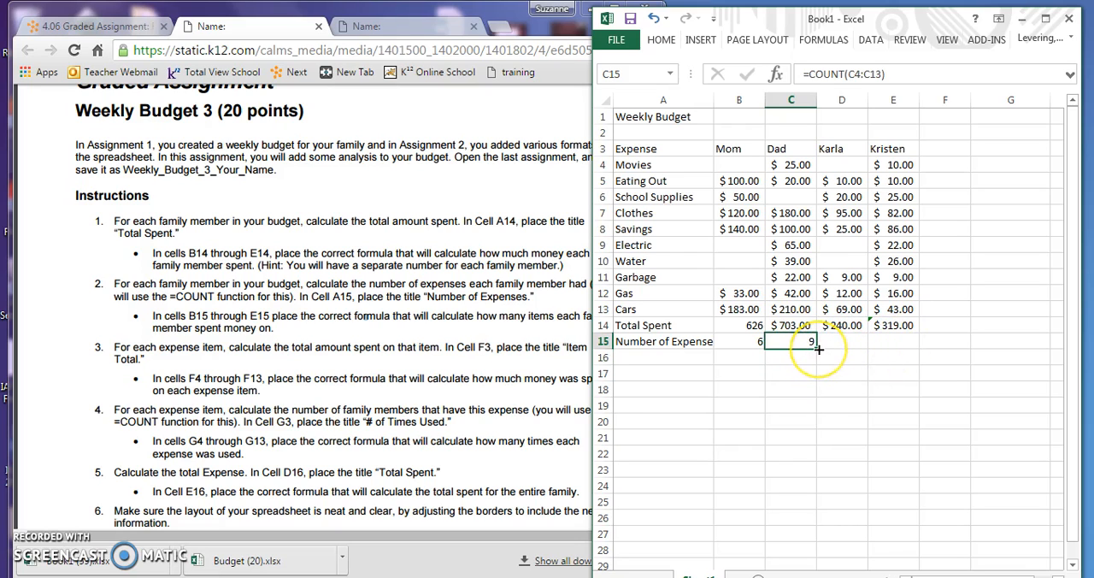
pyautogui.moveTo(819, 347); pyautogui.dragTo(897, 347)
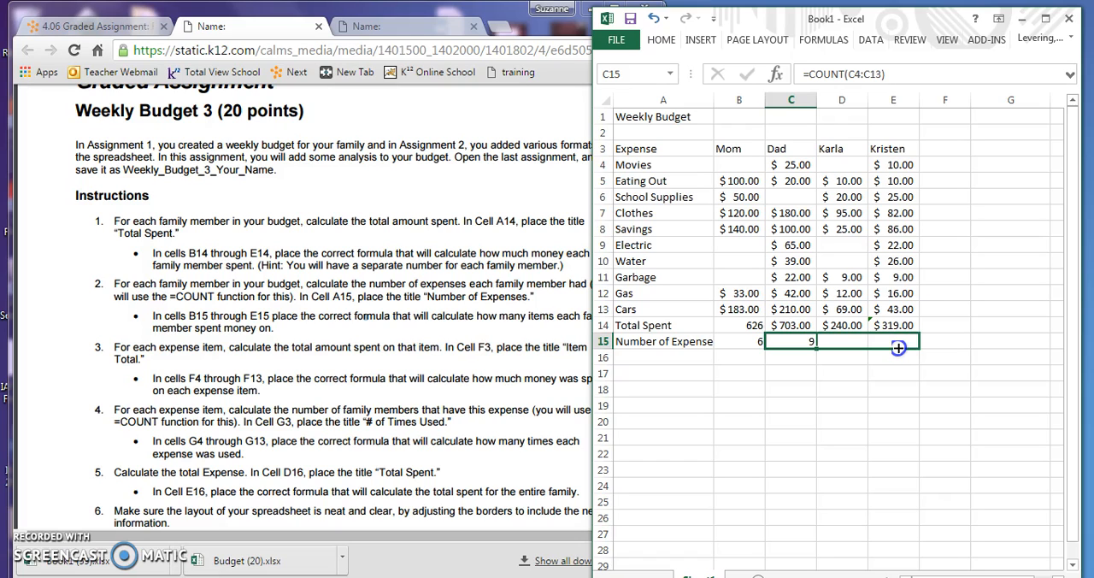
pyautogui.moveTo(897, 347); pyautogui.dragTo(898, 348)
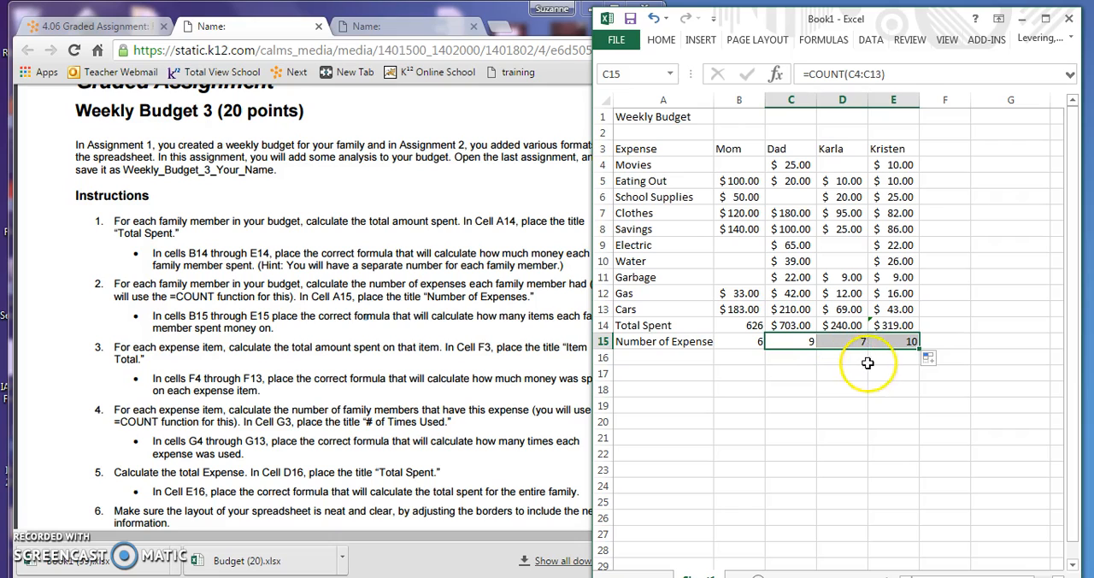
# Check the third instruction, enter the title "Item Total" in cell F3, and total the Movies row in F4 with =sum(B4:E4)
pyautogui.click(468, 417)
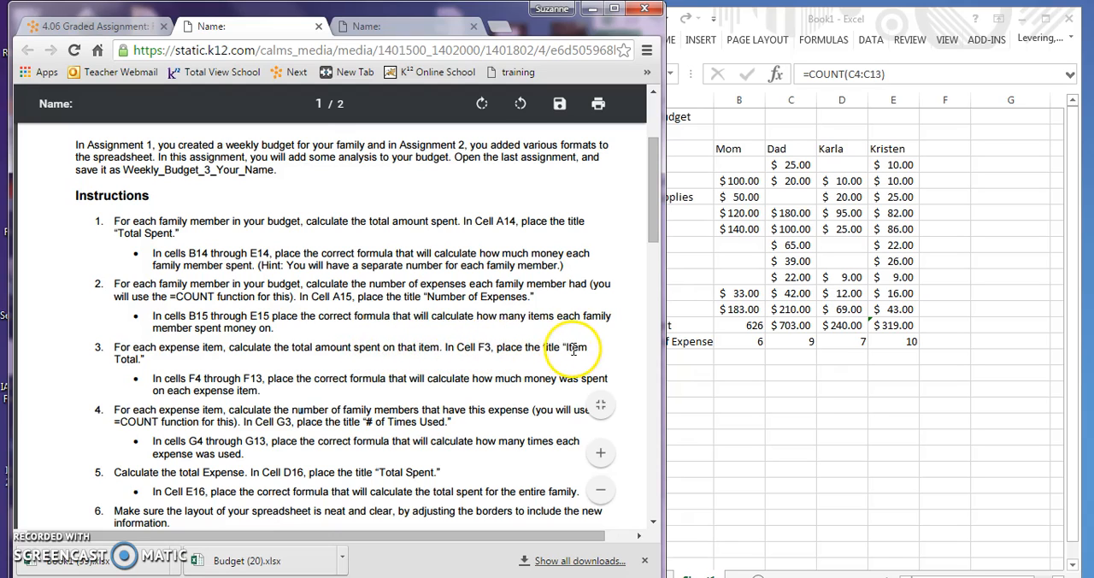
pyautogui.click(935, 149)
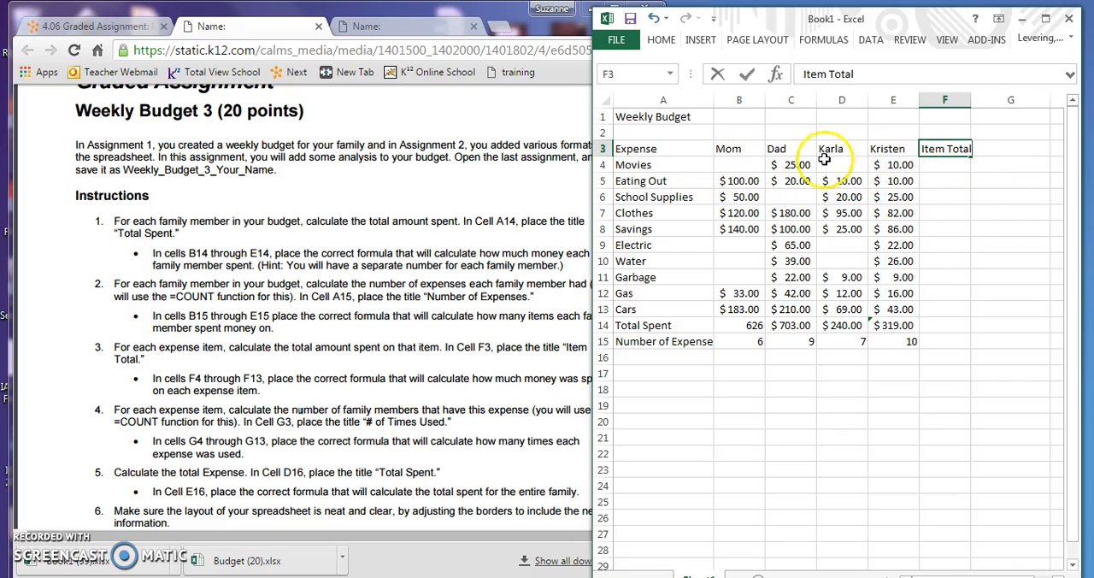
pyautogui.click(926, 169)
pyautogui.write('=')
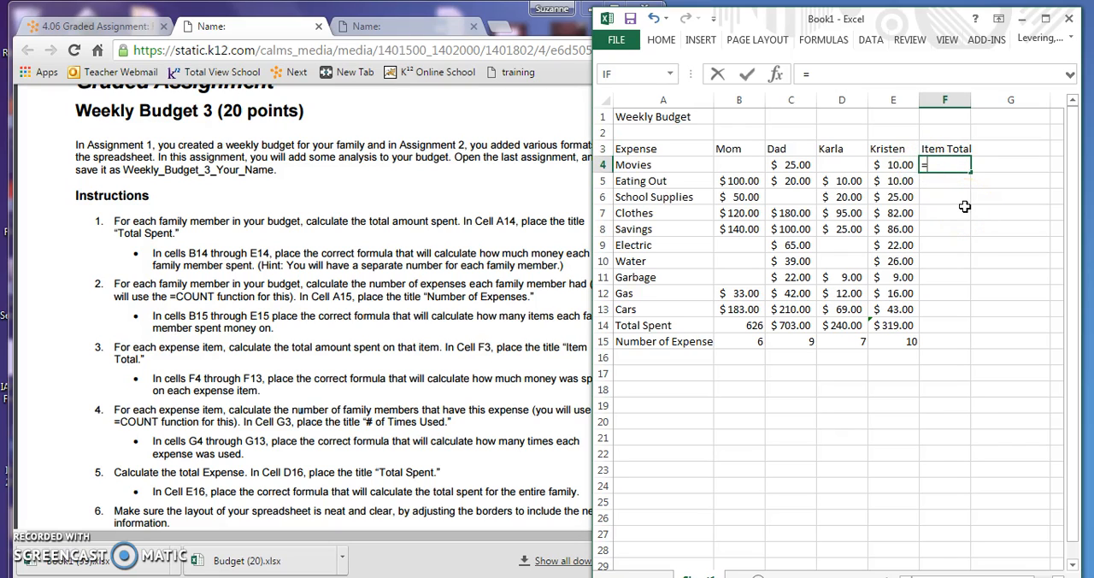
pyautogui.write('sum(')
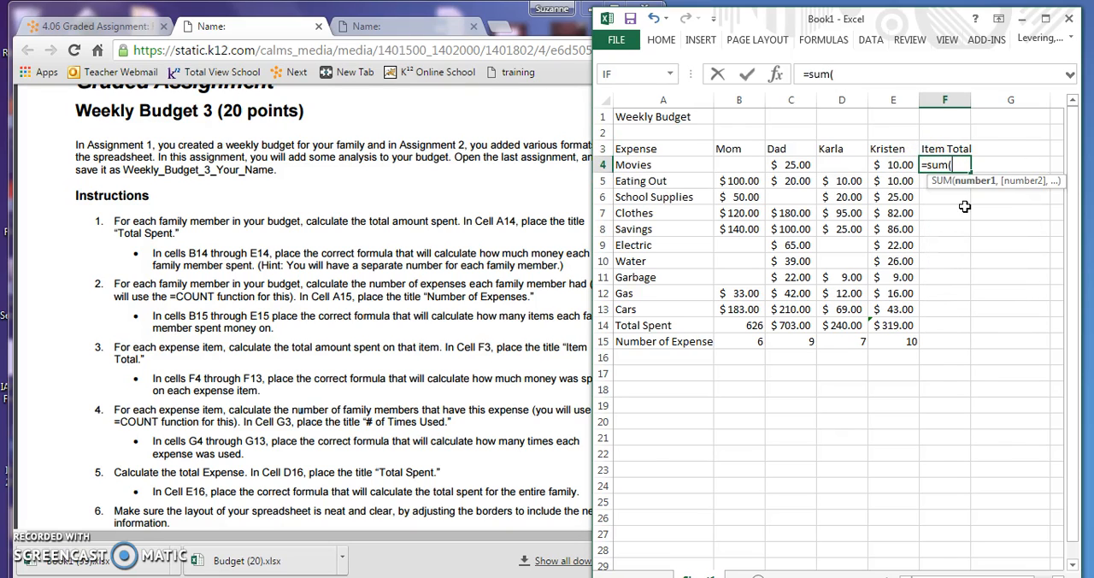
pyautogui.moveTo(731, 163); pyautogui.dragTo(880, 163)
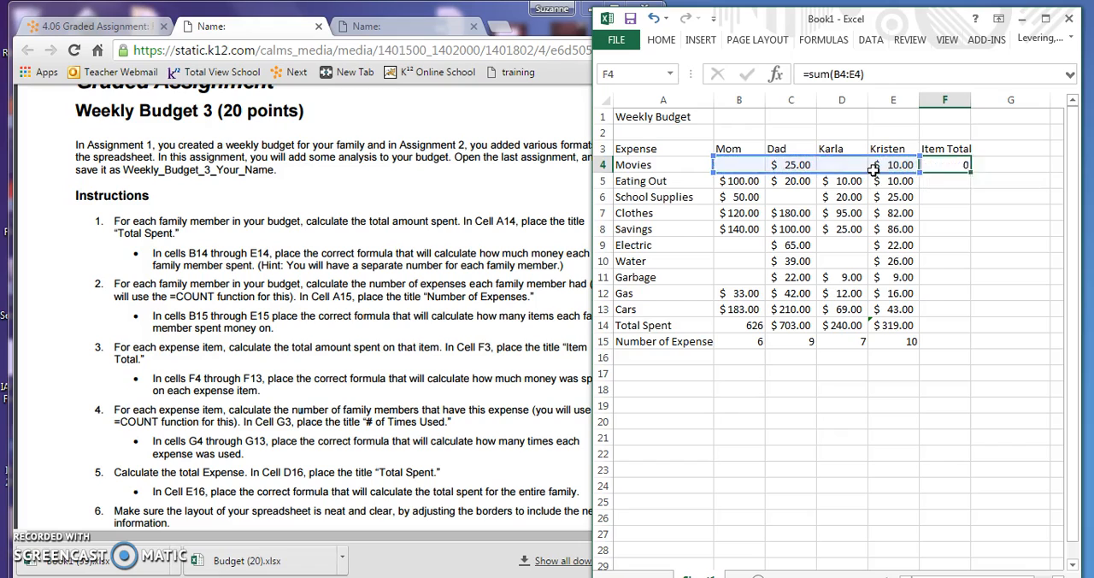
pyautogui.press('Return')
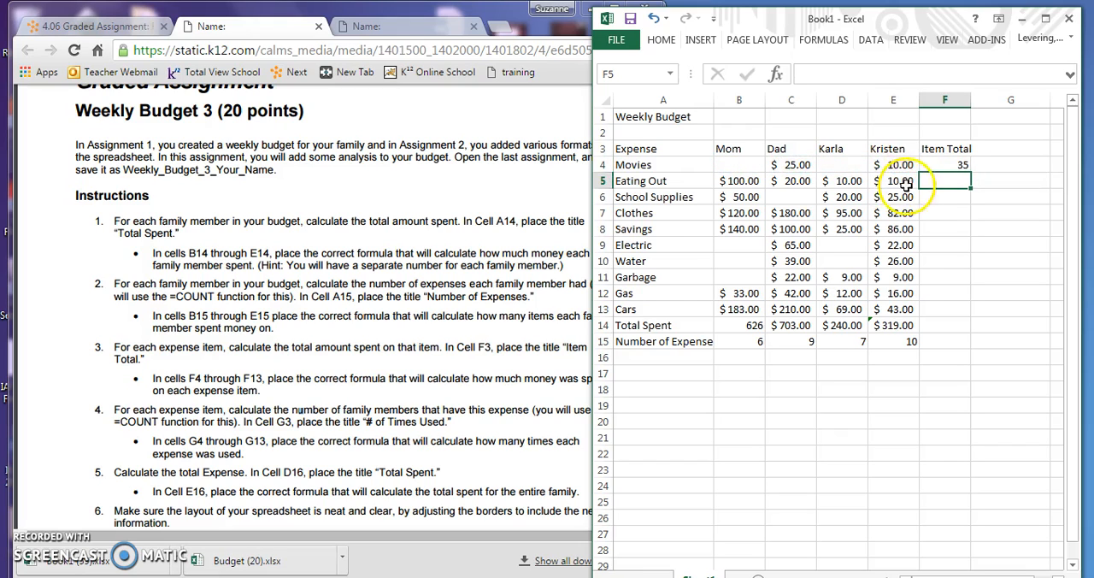
# Total the Eating Out row in cell F5 with =sum(B5:E5) and fill the formula down through cell F13
pyautogui.doubleClick(930, 182)
pyautogui.write('=sum')
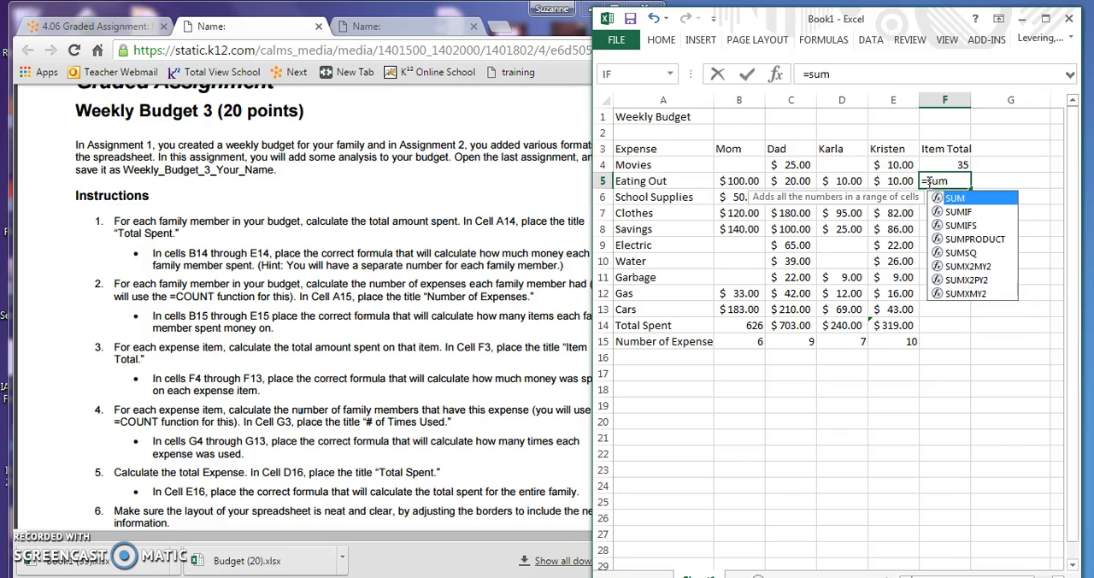
pyautogui.write('(')
pyautogui.moveTo(732, 181); pyautogui.dragTo(880, 176)
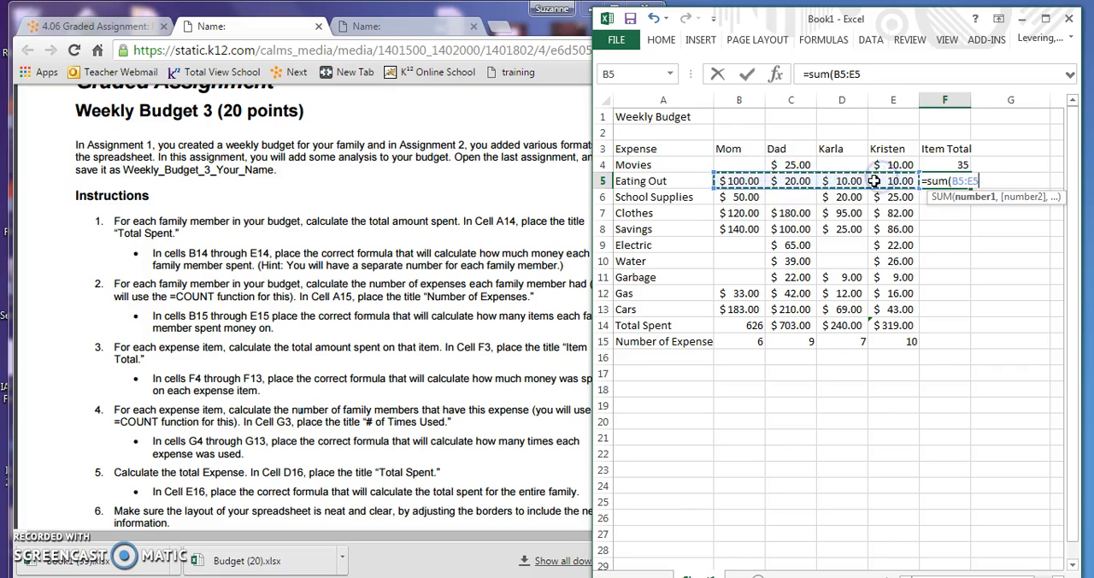
pyautogui.write(')')
pyautogui.press('Return')
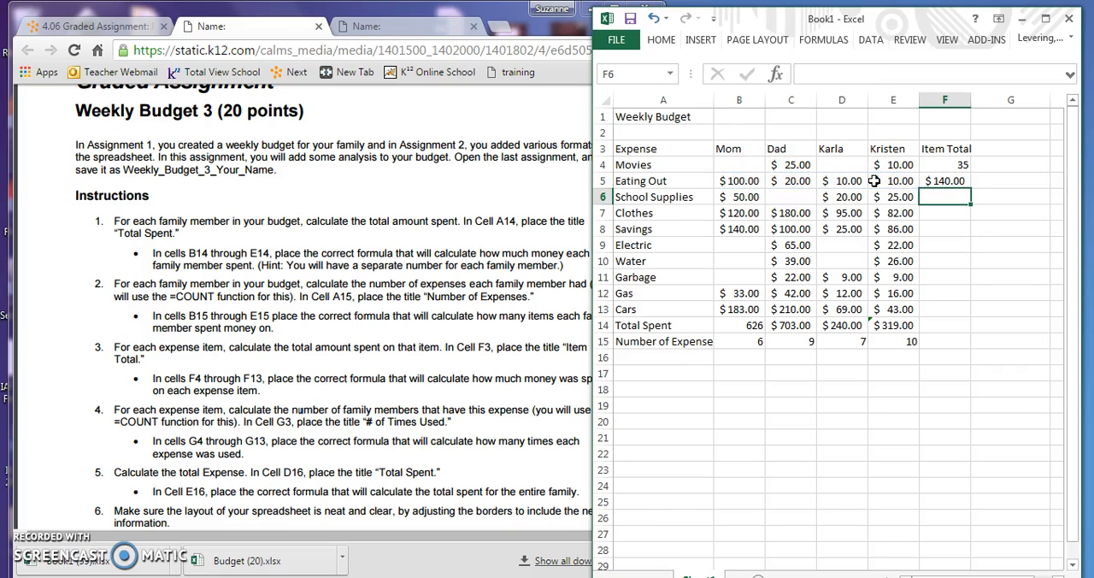
pyautogui.click(955, 180)
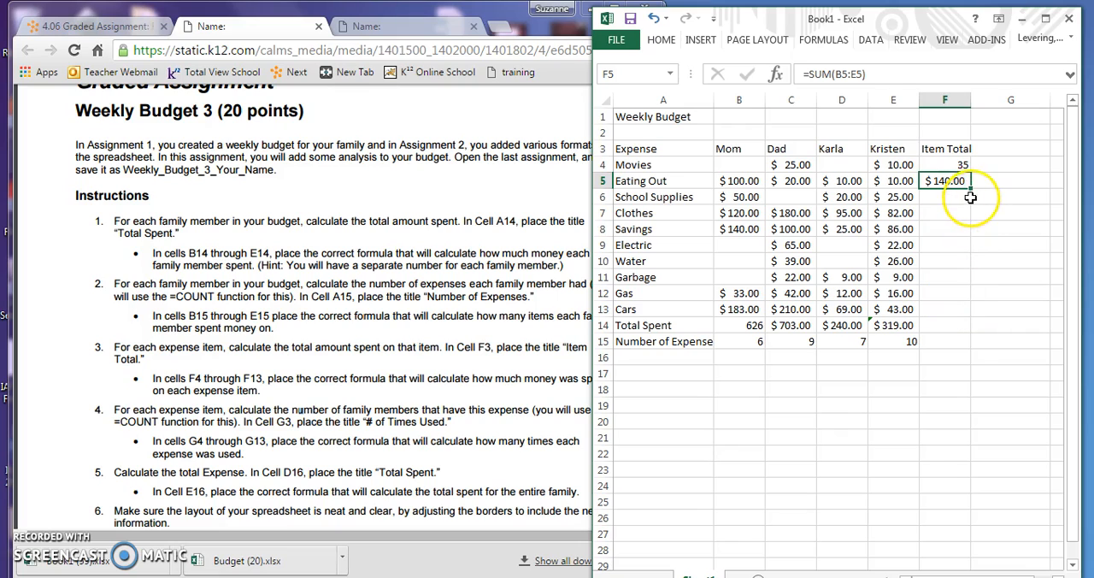
pyautogui.moveTo(973, 191); pyautogui.dragTo(963, 310)
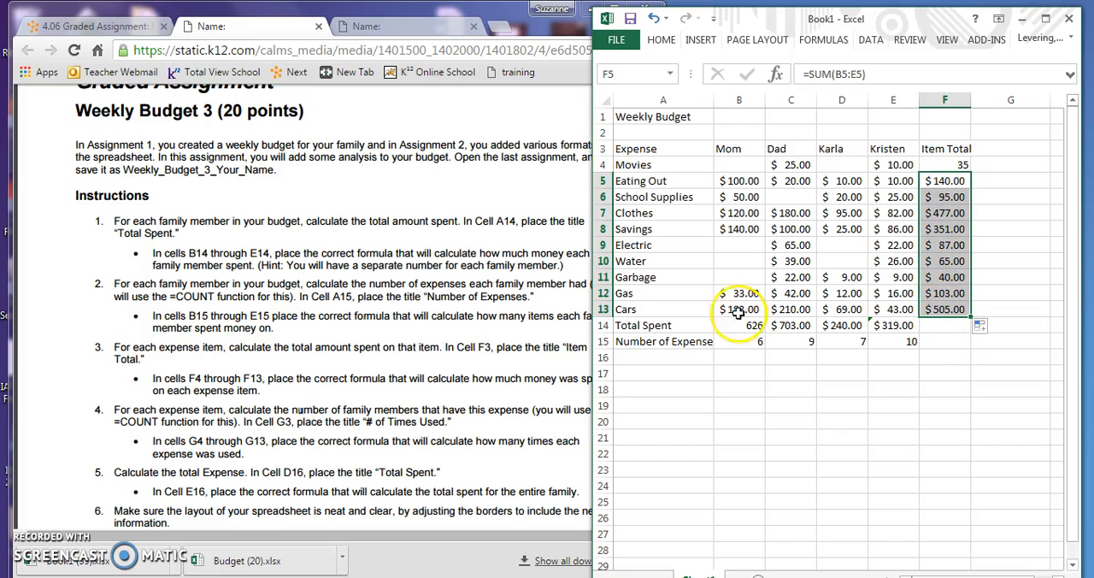
# Check the fourth assignment instruction and enter the title "# of Items Used" in cell G3 of the budget spreadsheet
pyautogui.click(392, 323)
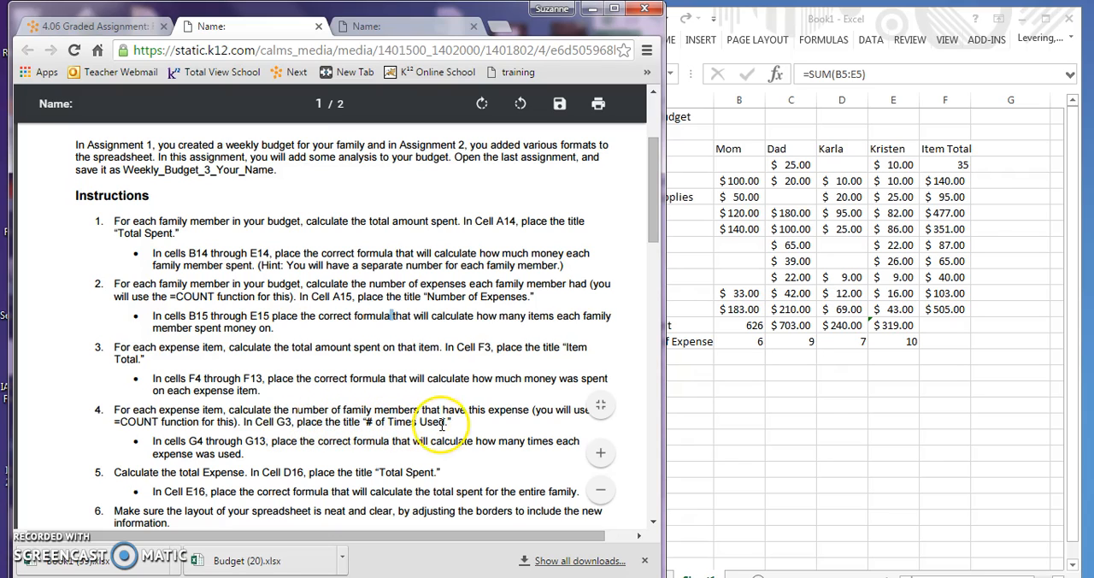
pyautogui.click(1038, 141)
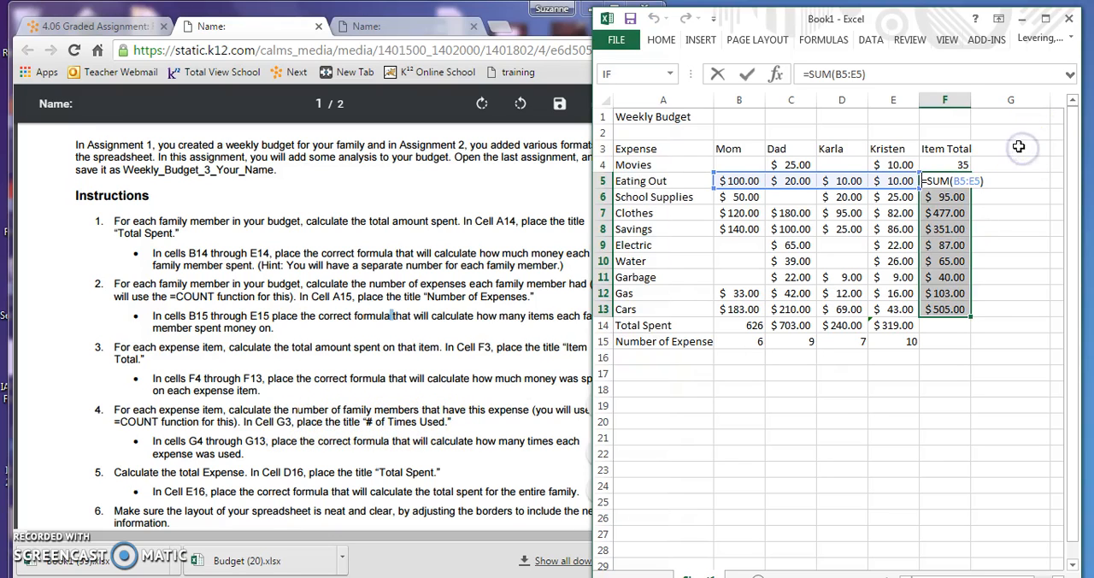
pyautogui.click(997, 386)
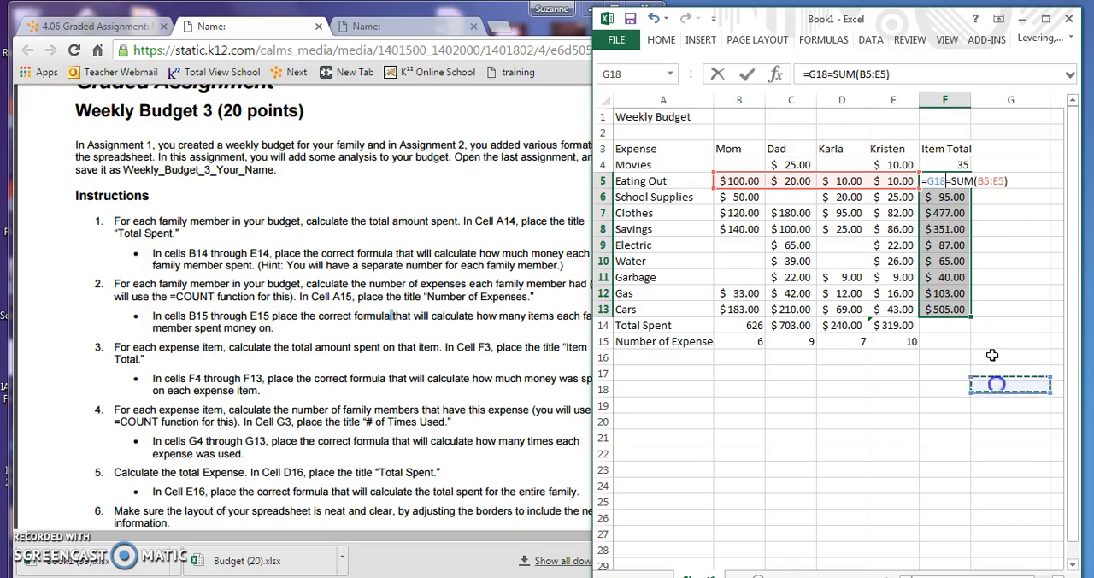
pyautogui.click(992, 149)
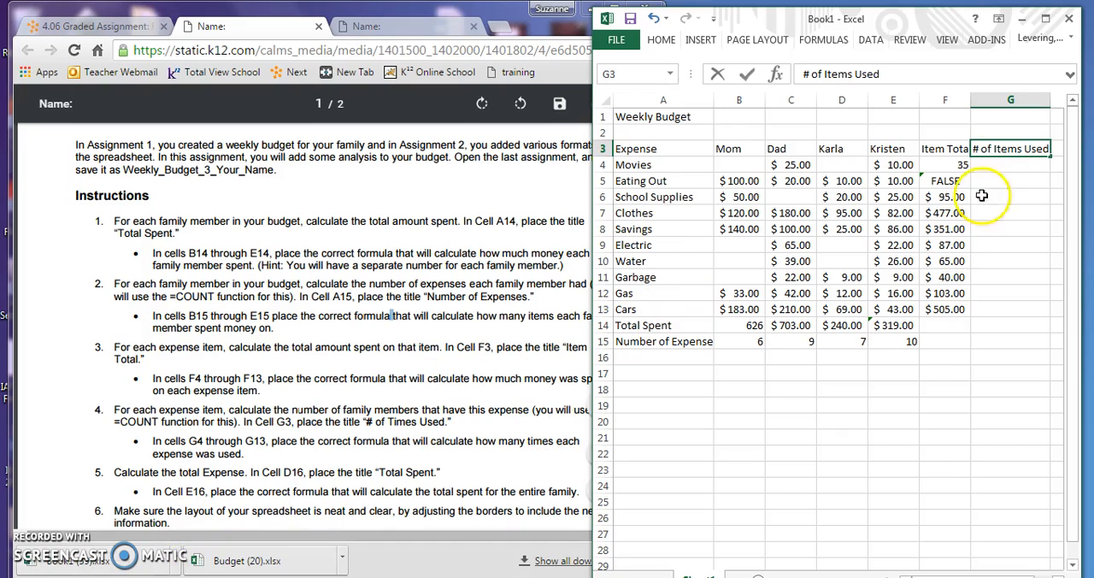
# Count the family members with a Movies expense in cell G4 with the formula =count(B4:E4)
pyautogui.click(985, 165)
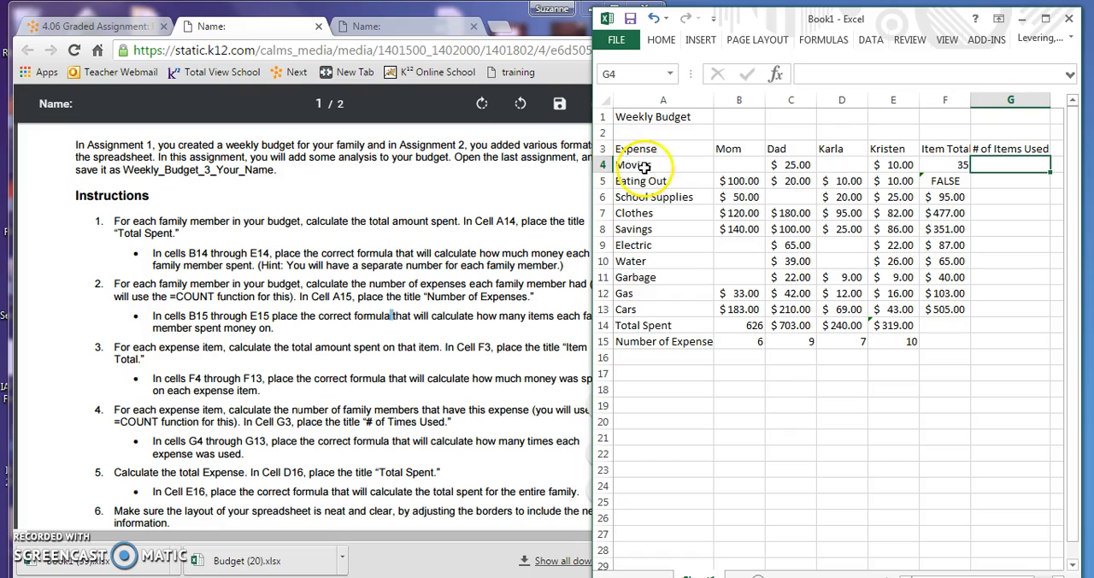
pyautogui.write('=count')
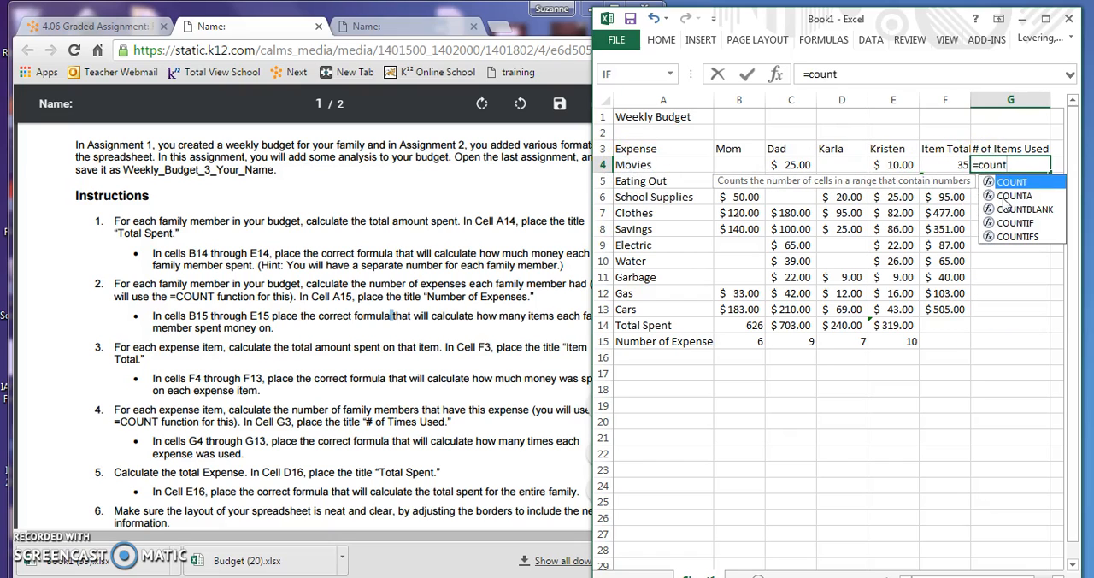
pyautogui.write('(')
pyautogui.moveTo(727, 164); pyautogui.dragTo(881, 162)
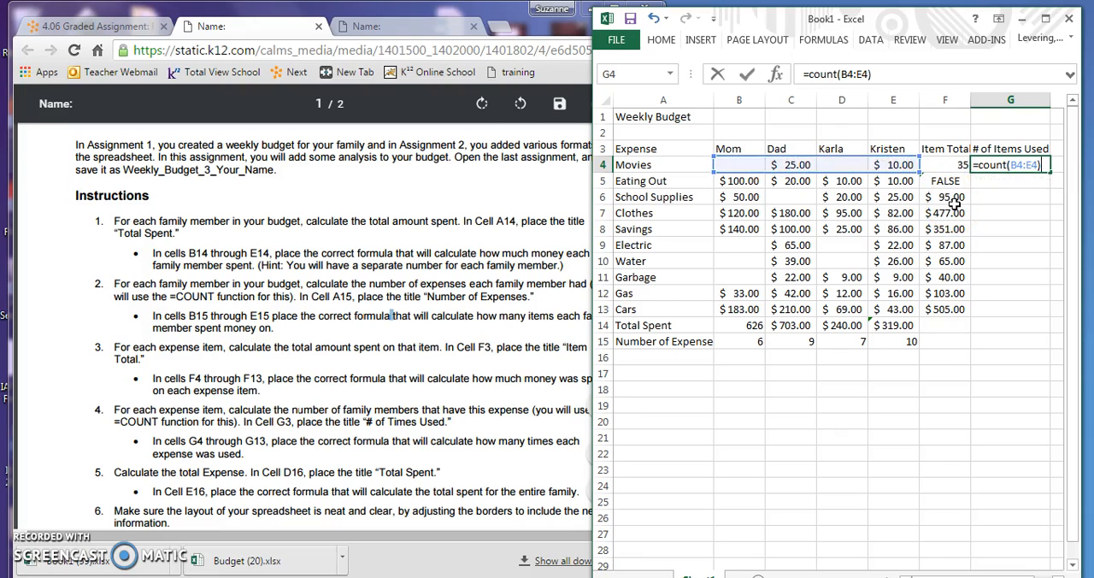
pyautogui.press('Return')
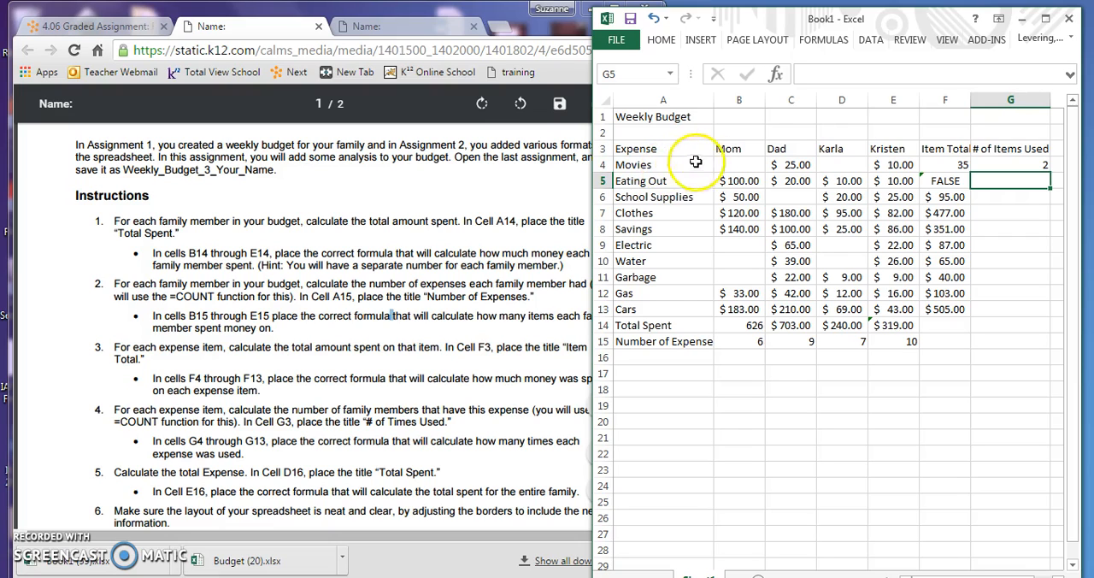
# Count the family members with an Eating Out expense in cell G5 with the formula =count(B5:E5)
pyautogui.click(1029, 181)
pyautogui.write('=count(')
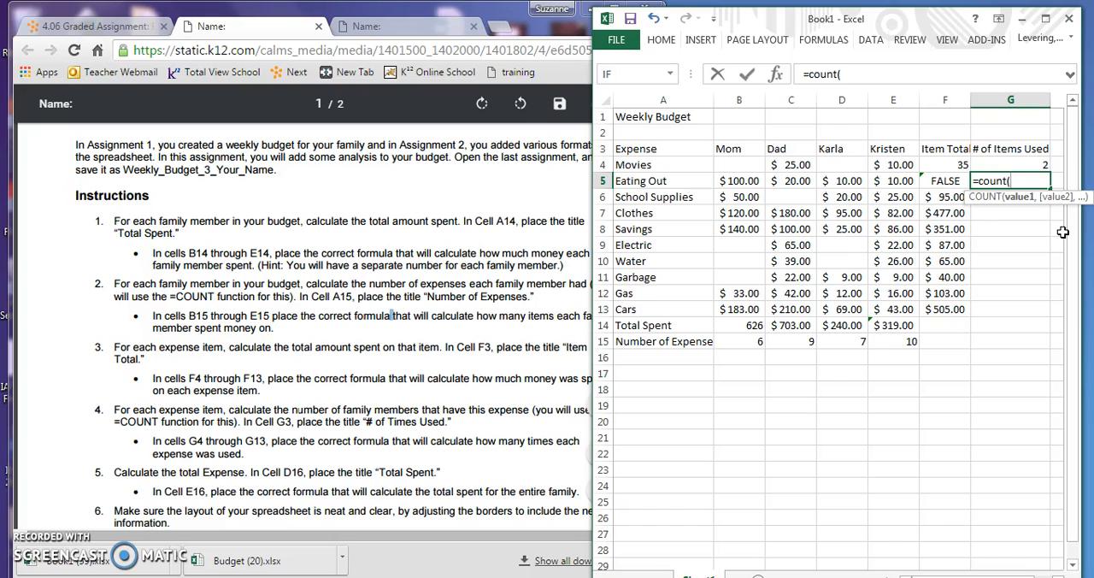
pyautogui.moveTo(740, 181); pyautogui.dragTo(906, 182)
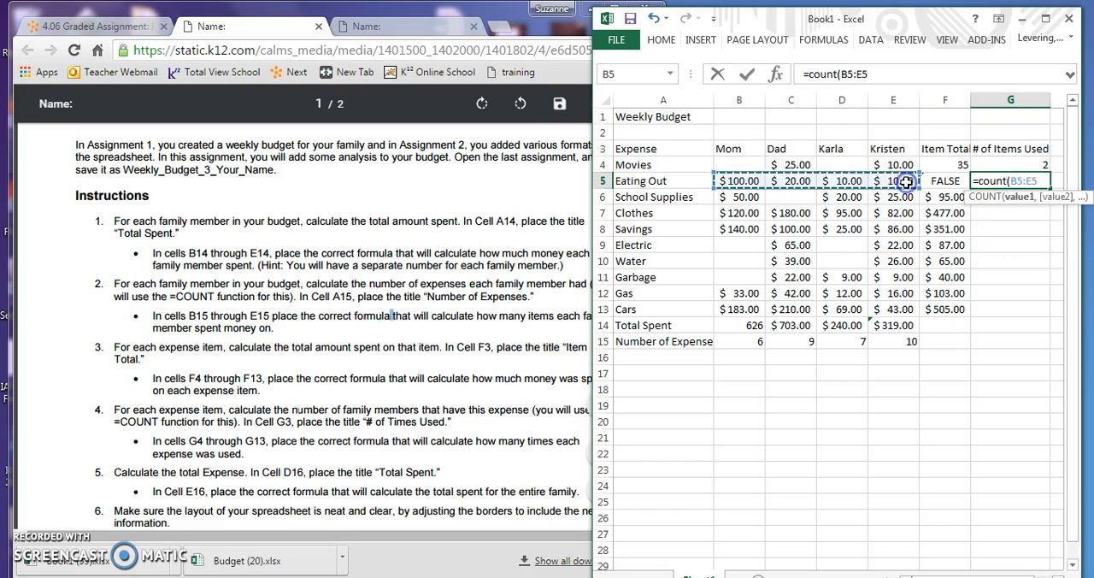
pyautogui.hotkey('ctrl', 'Return')
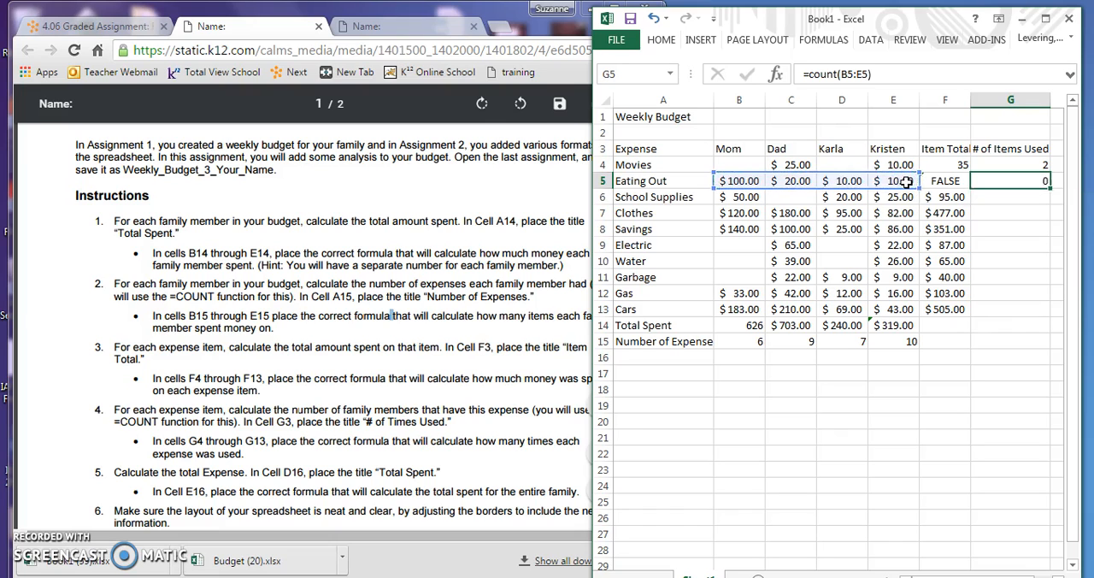
pyautogui.press('Return')
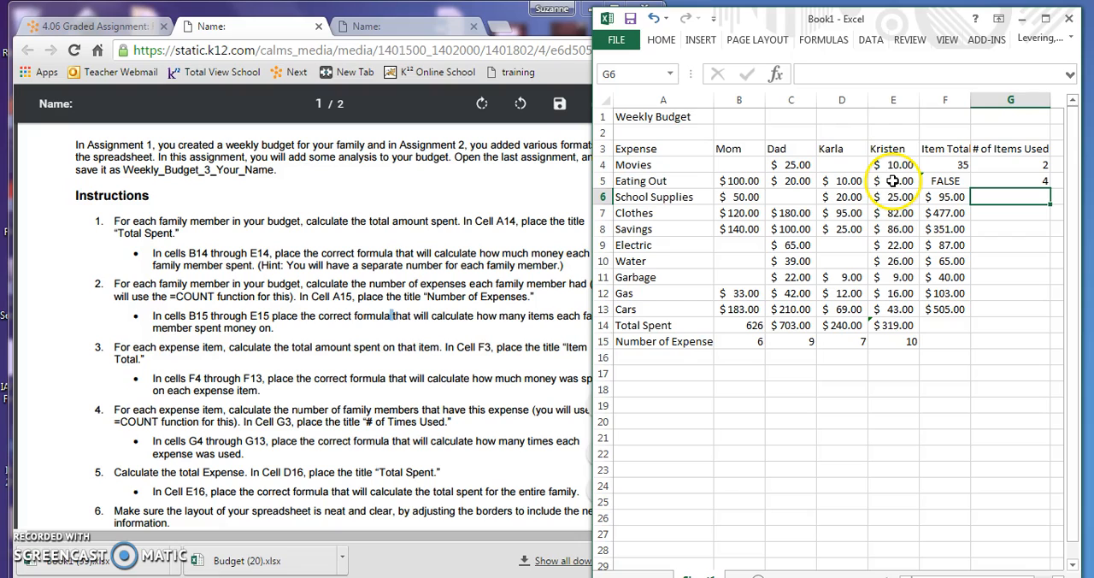
# Fill the count formula from cell G5 down through cell G13
pyautogui.click(1038, 180)
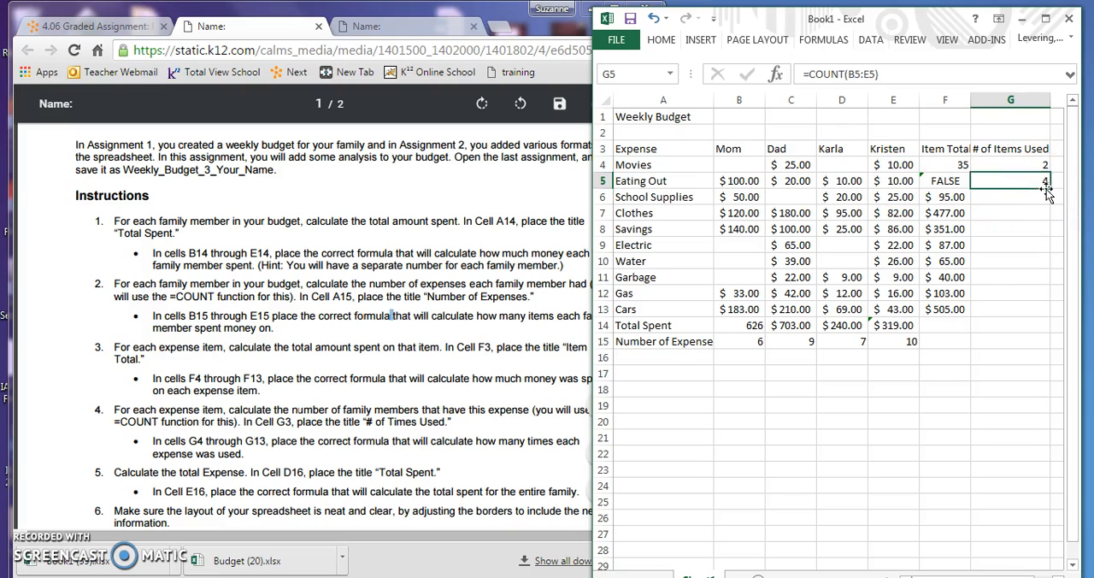
pyautogui.moveTo(1050, 188); pyautogui.dragTo(1045, 318)
pyautogui.click(856, 510)
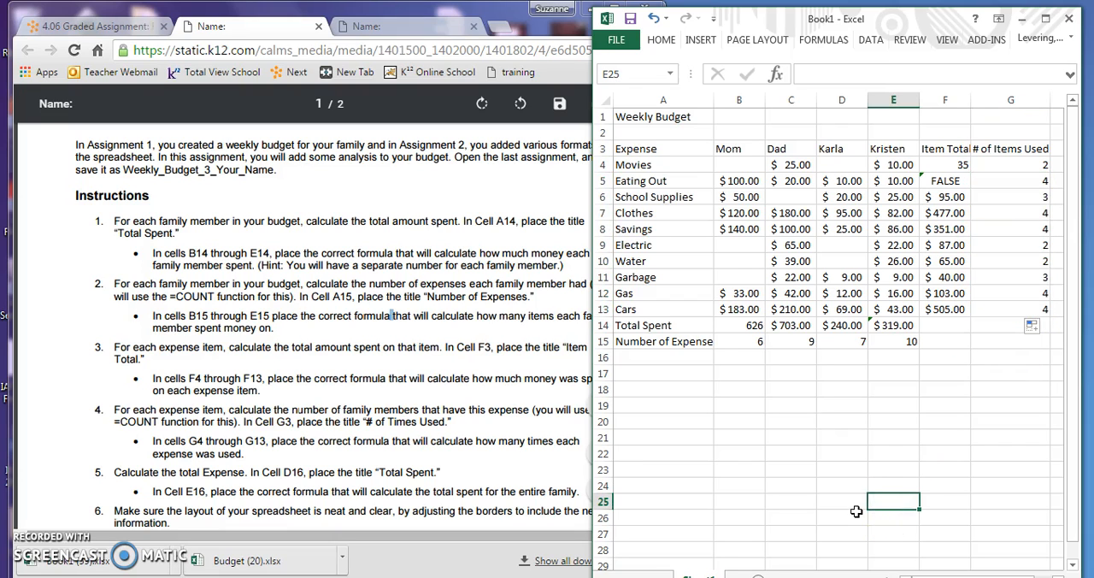
# Read the fifth and sixth instructions in the assignment document and return to the Excel workbook
pyautogui.click(295, 348)
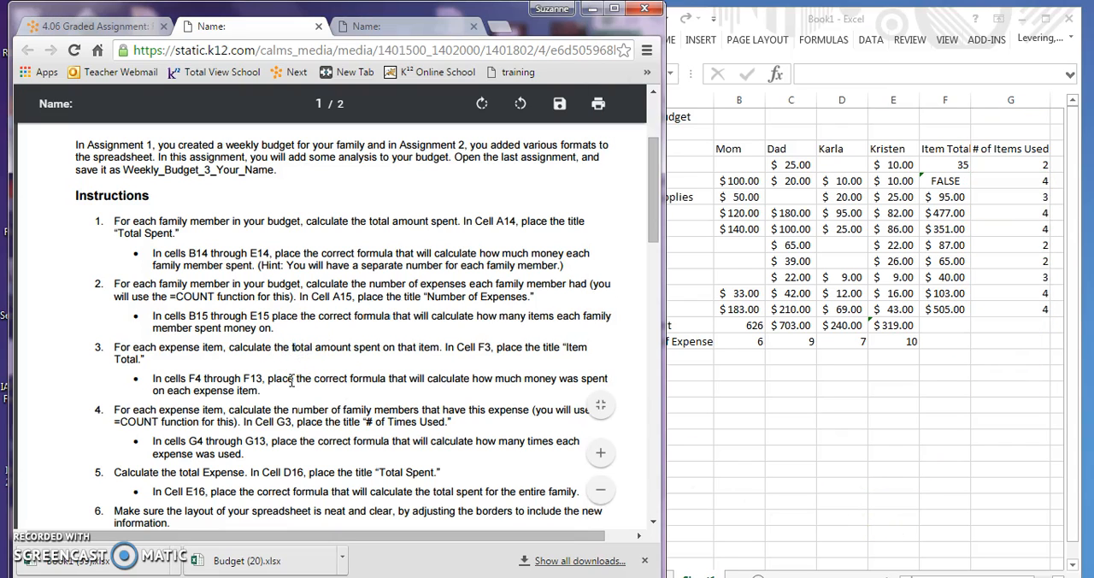
pyautogui.scroll(-1, 291, 381)
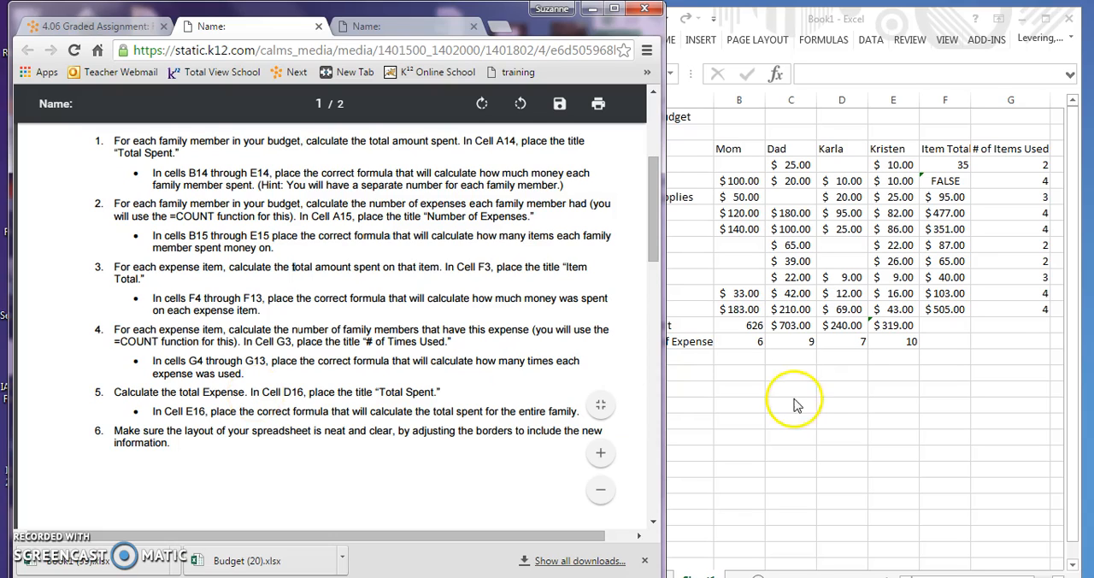
pyautogui.click(893, 502)
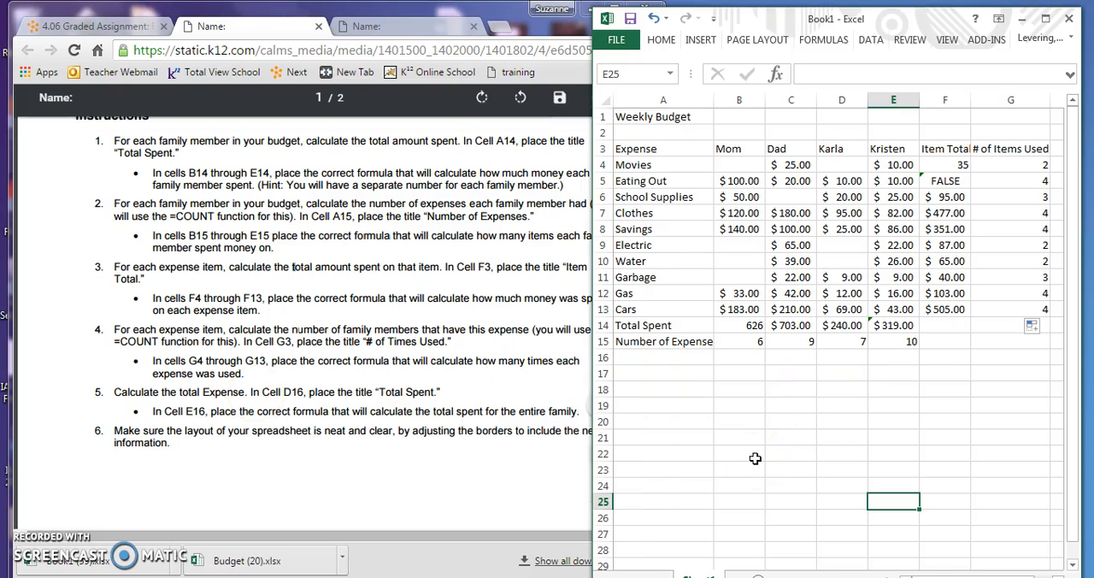